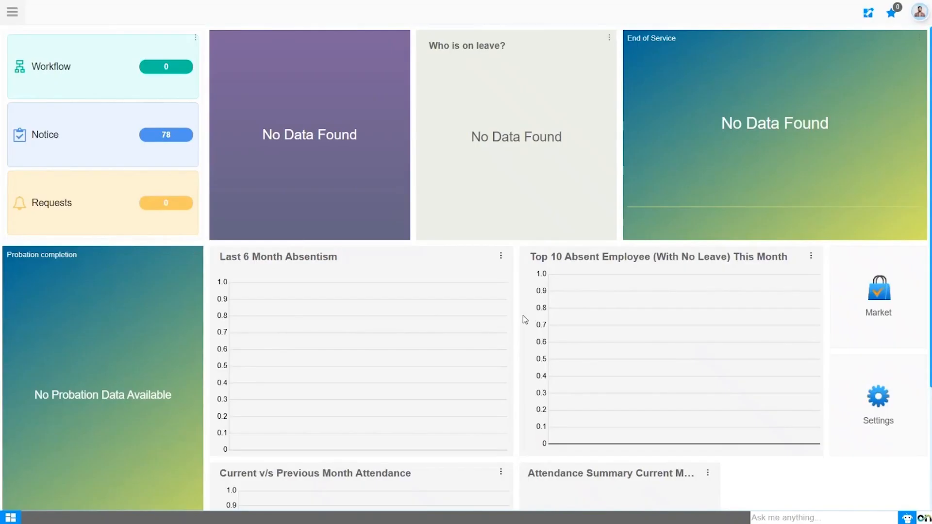
Step: Open the Component Definition window from the general setup of HR Management
click(12, 11)
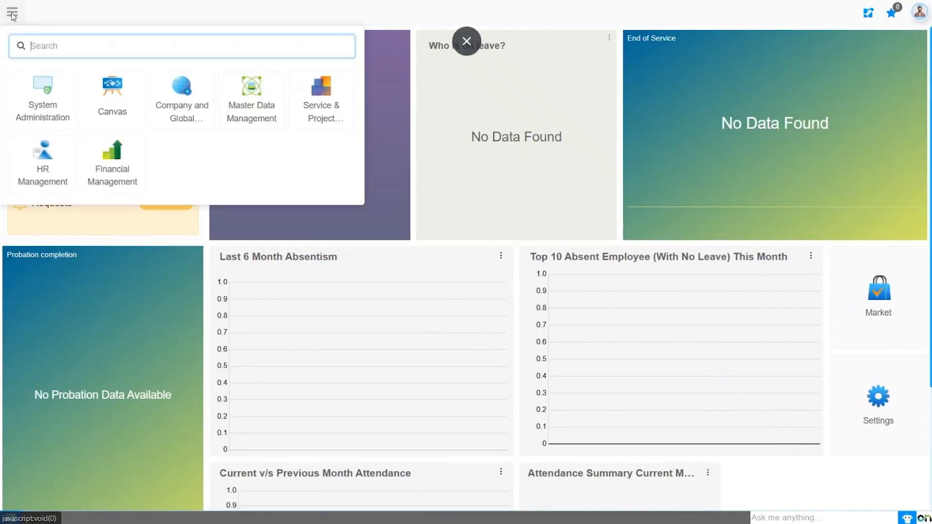
click(43, 167)
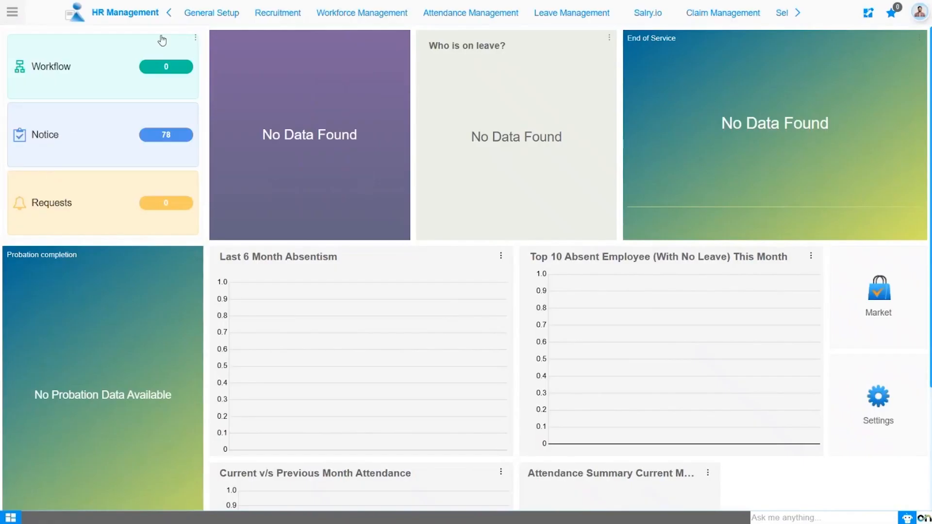
click(197, 14)
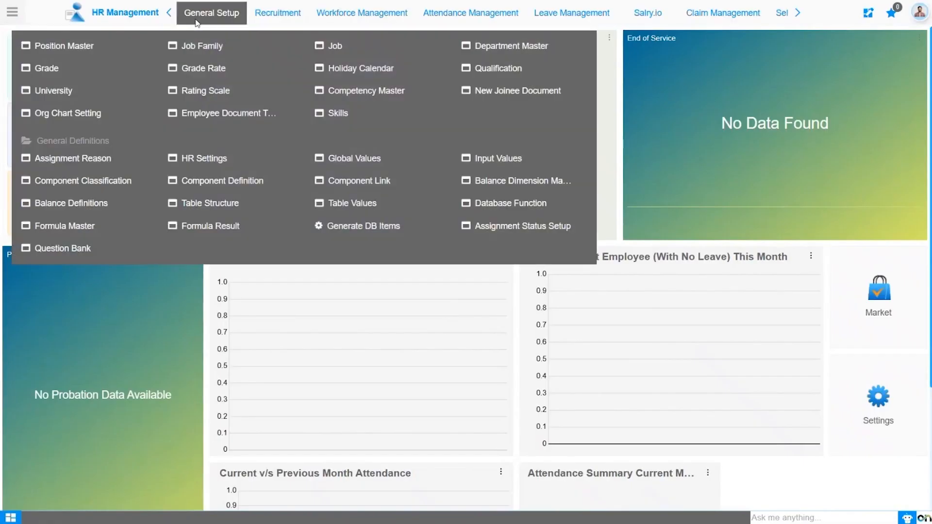
click(206, 183)
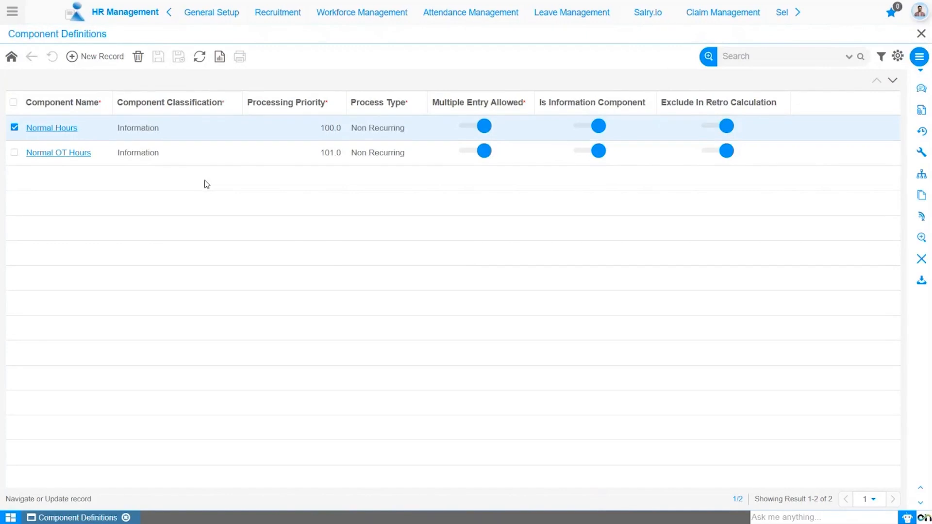
Step: Examine a blank component record's fields, including the classification, process type, reporting convention and currency options and the additional information switches
click(112, 57)
mouse_move(202, 145)
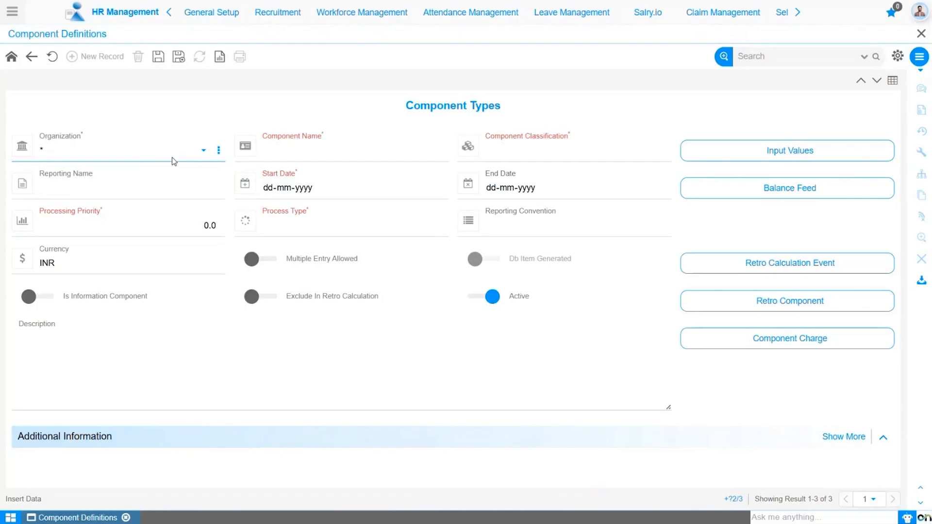
click(303, 147)
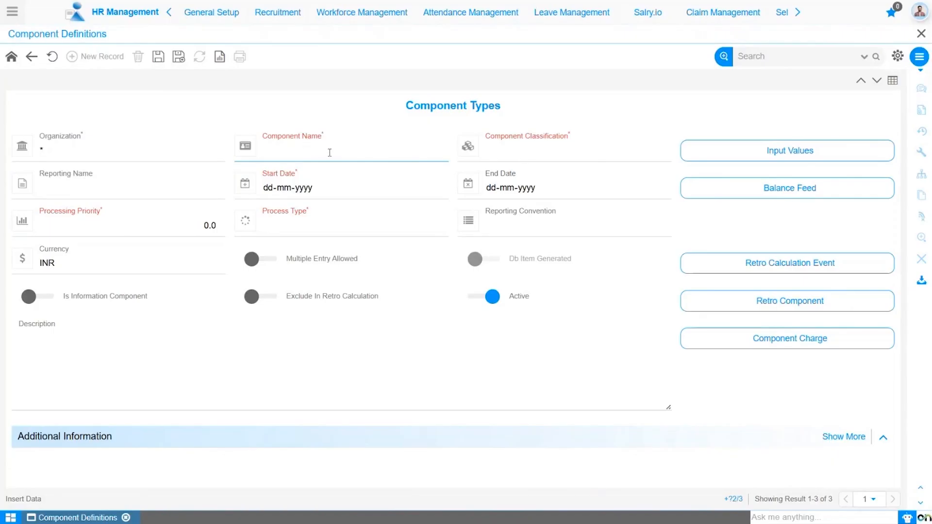
click(542, 138)
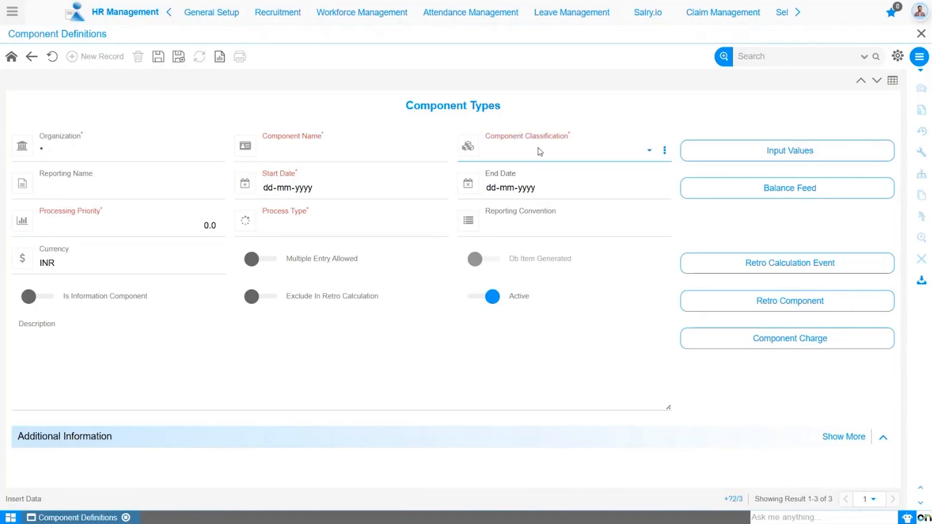
click(544, 158)
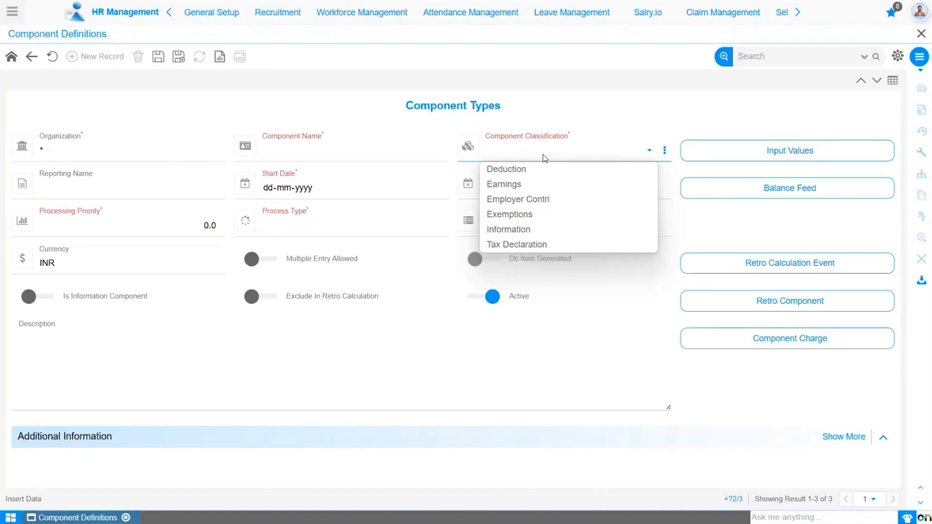
click(182, 187)
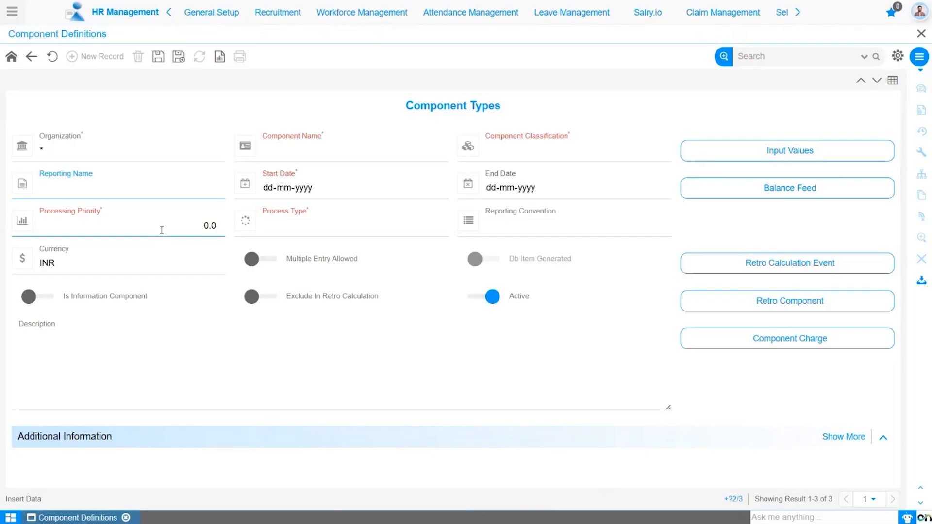
click(341, 228)
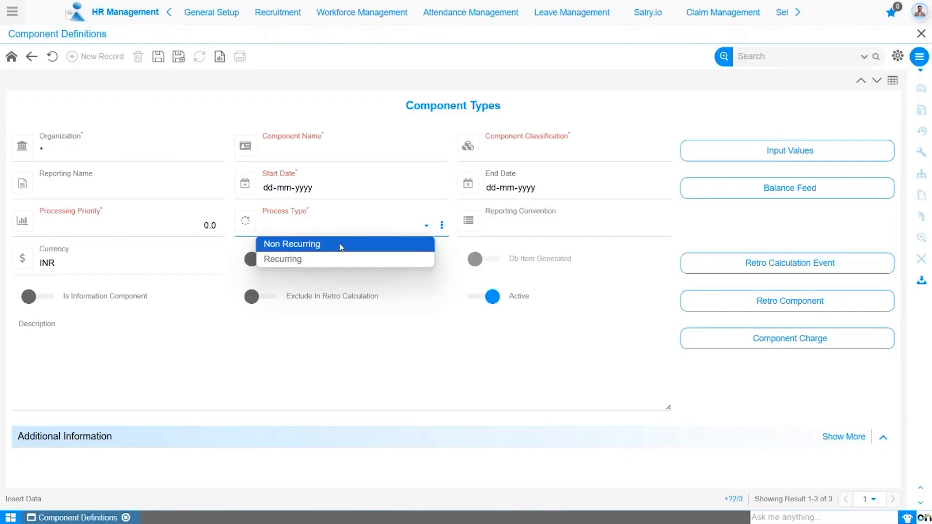
click(510, 232)
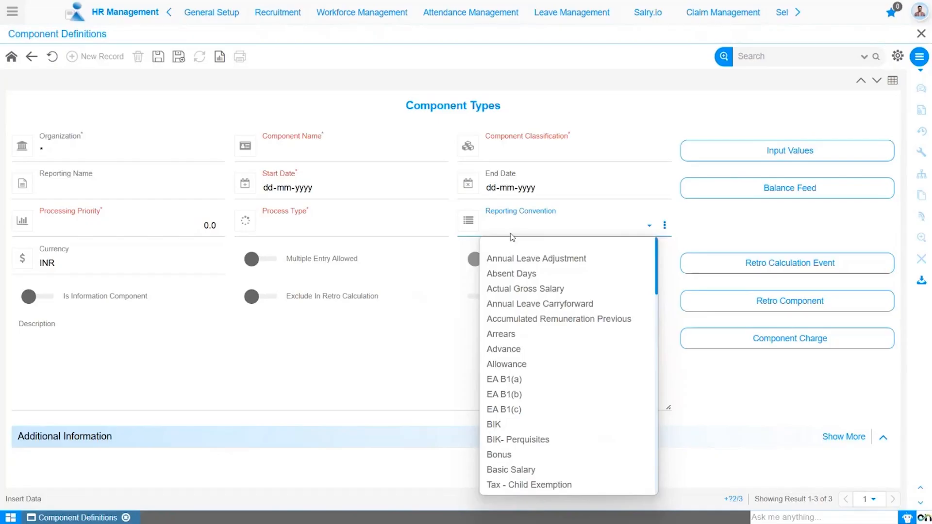
click(76, 270)
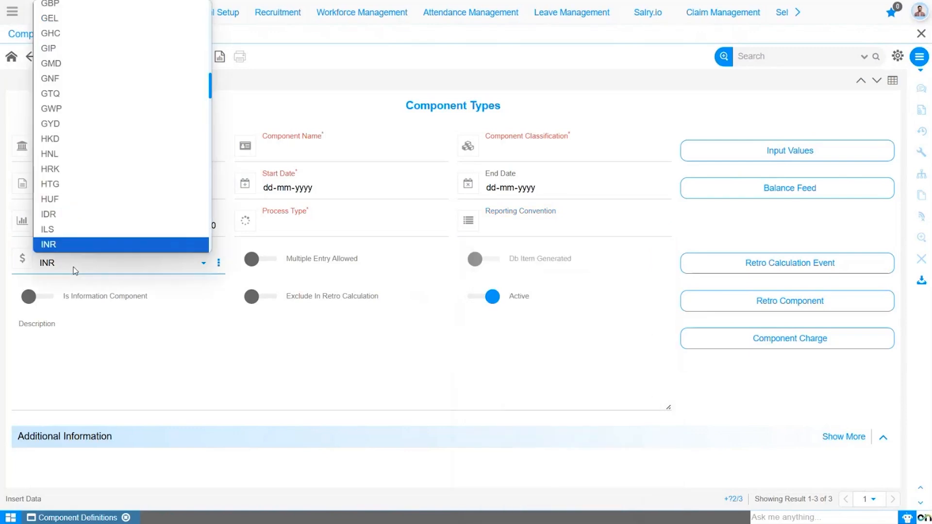
click(75, 271)
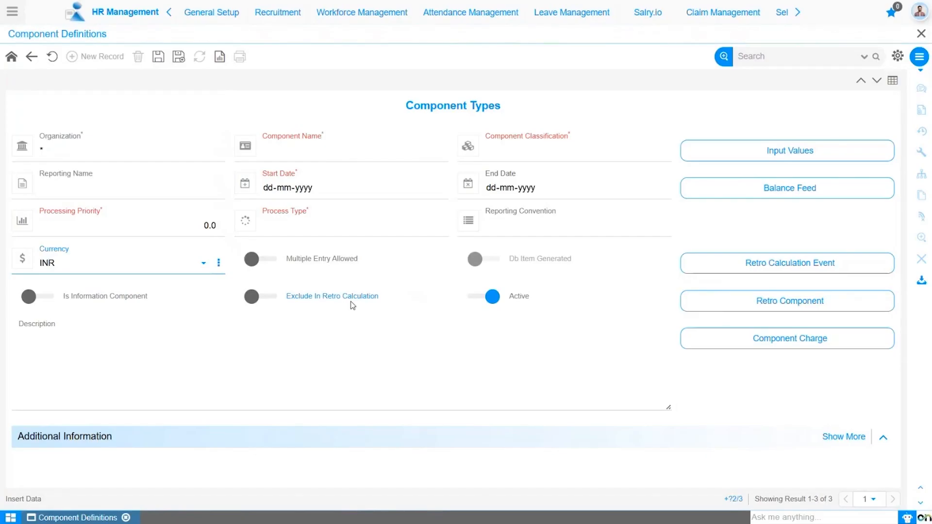
click(248, 357)
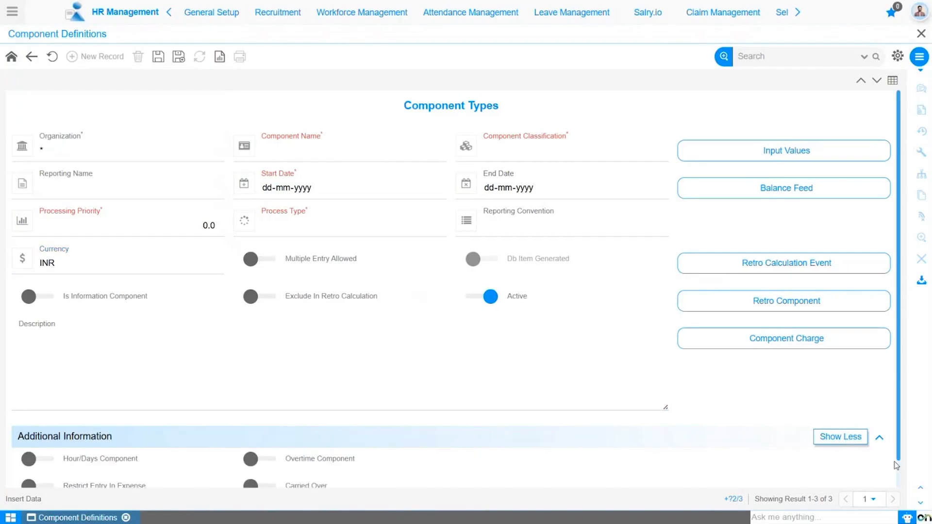
click(899, 476)
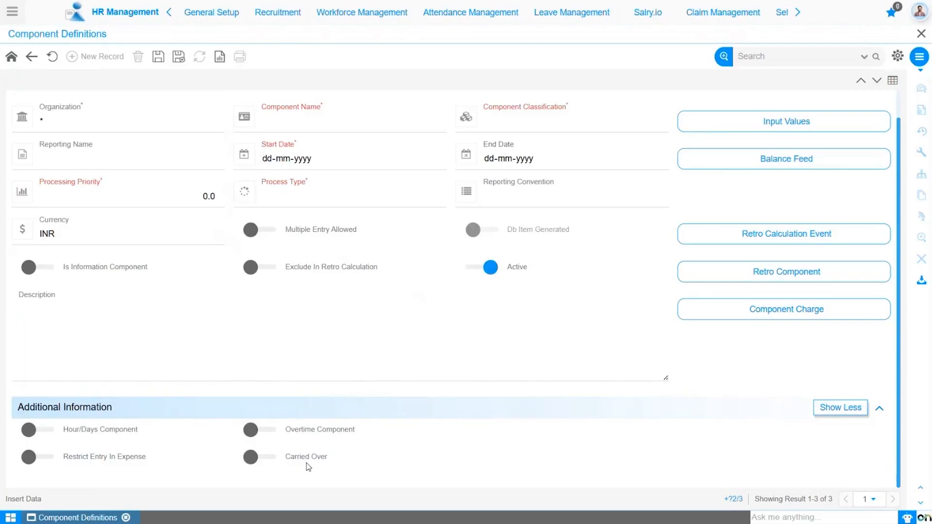
click(270, 459)
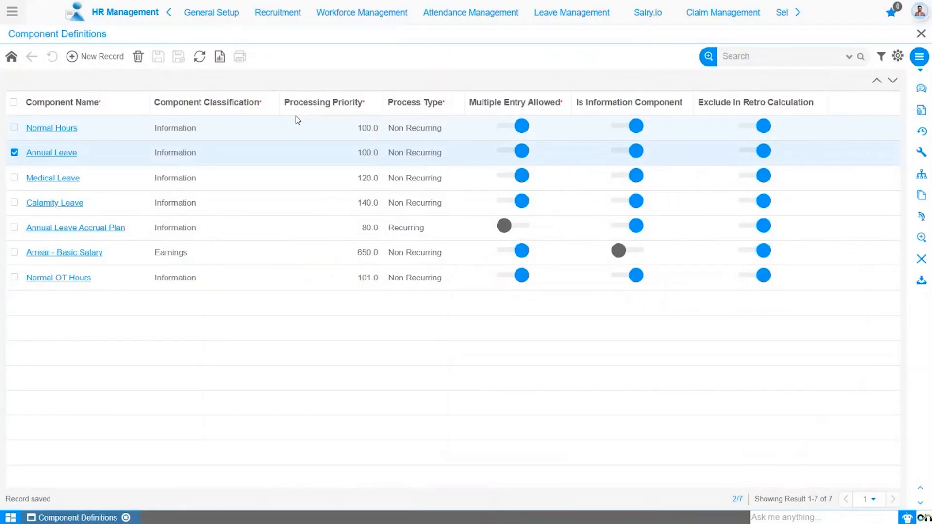
Step: Create a new component with "Basic Salary" as component name and reporting name, and classify it as Earnings
click(115, 59)
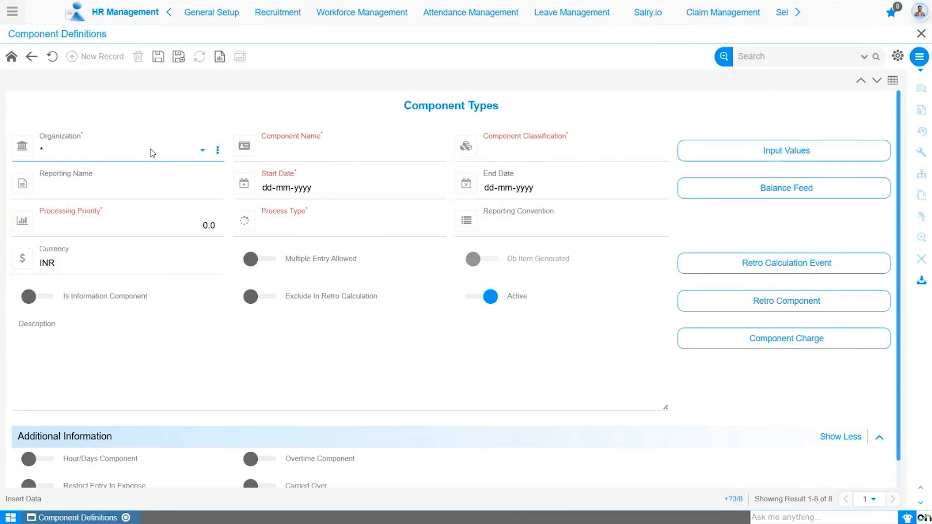
click(275, 153)
text(Basic Salary)
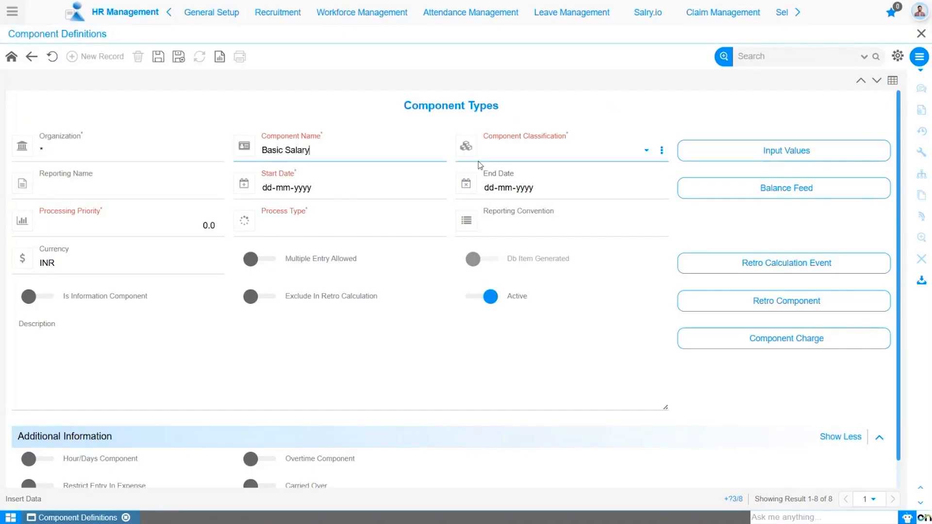
click(195, 194)
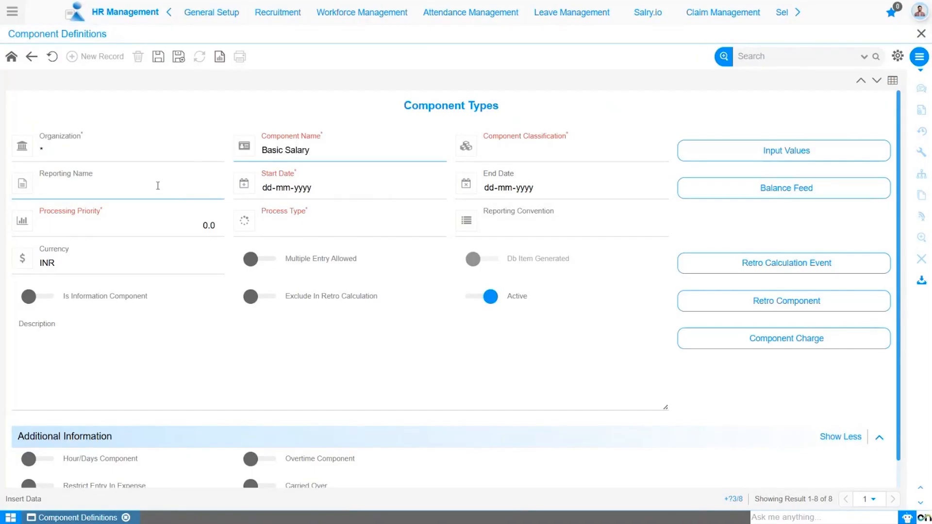
text(Basic Salary)
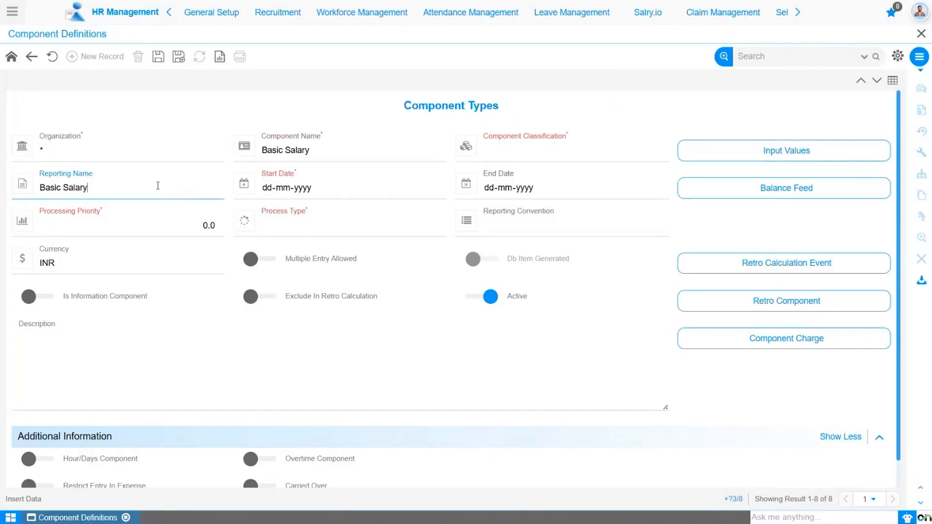
click(557, 157)
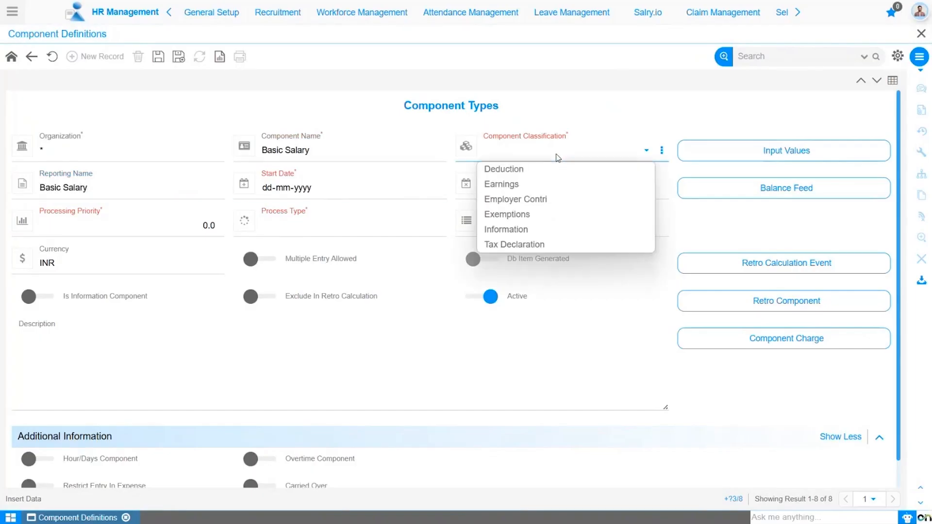
click(536, 180)
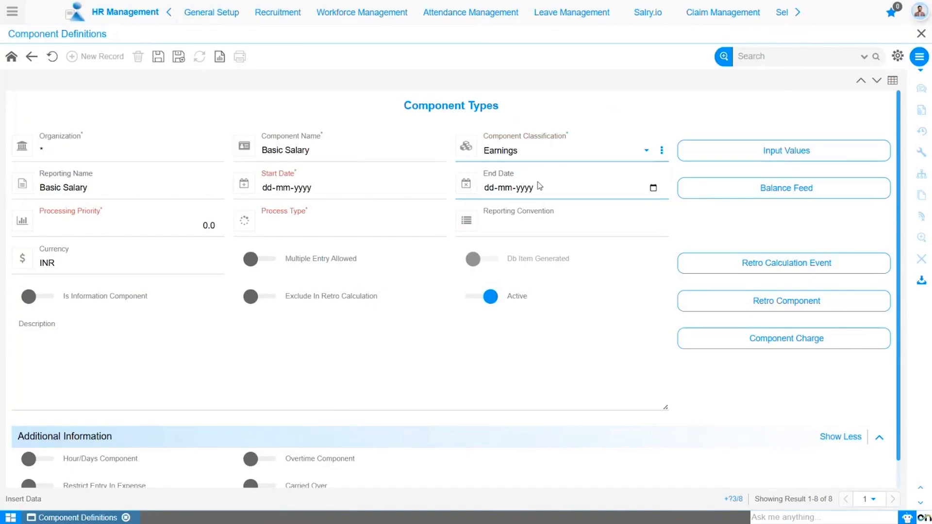
Step: Set the Basic Salary component's start date to 01-01-2000 and its processing priority to 500
click(289, 193)
text(01-01-20)
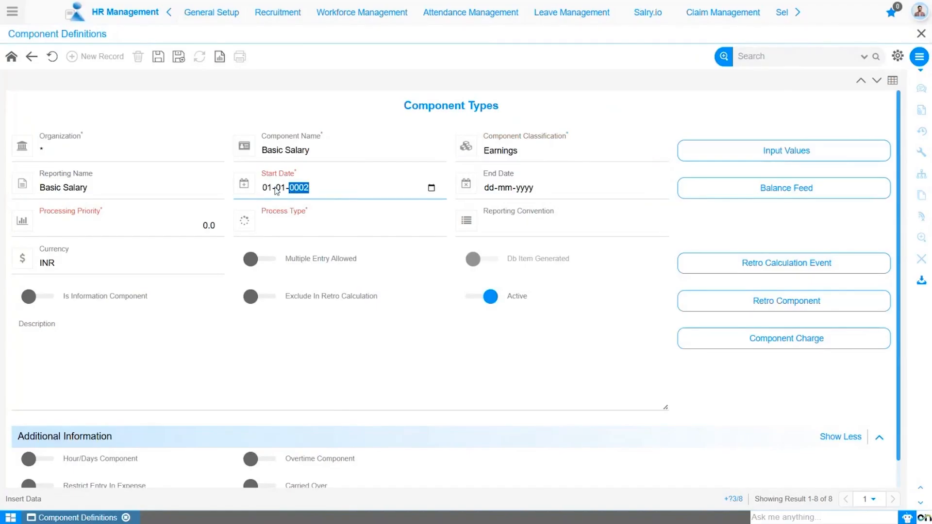
text(00)
click(183, 226)
text(50)
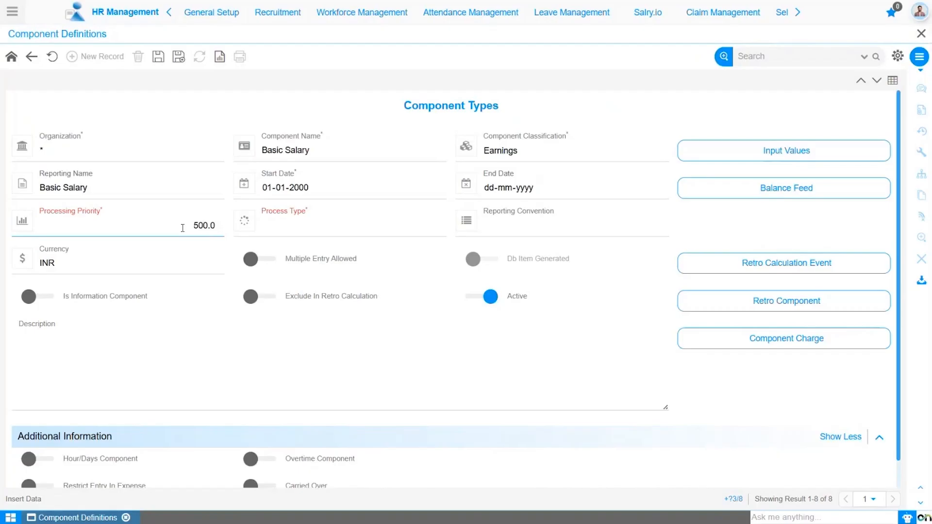
Step: Set the process type to Recurring and the reporting convention to Basic Salary, and save the component
click(293, 220)
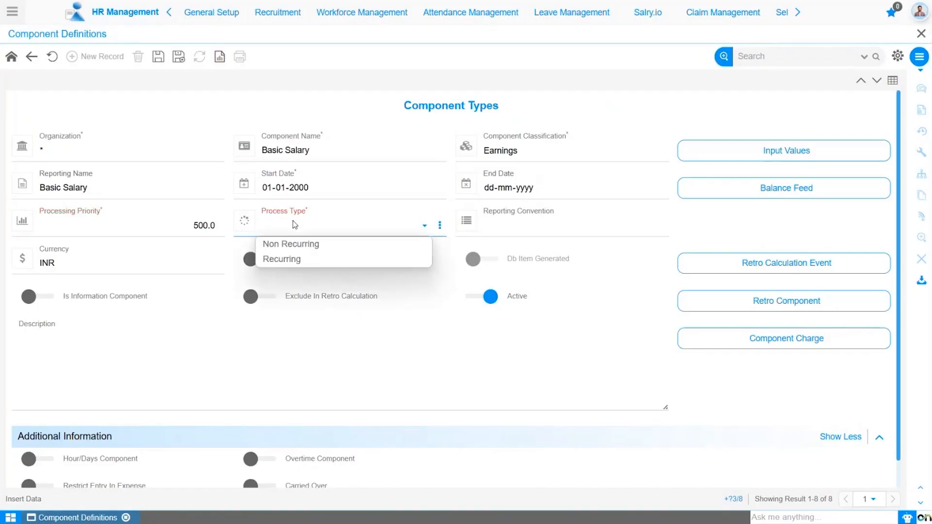
click(294, 258)
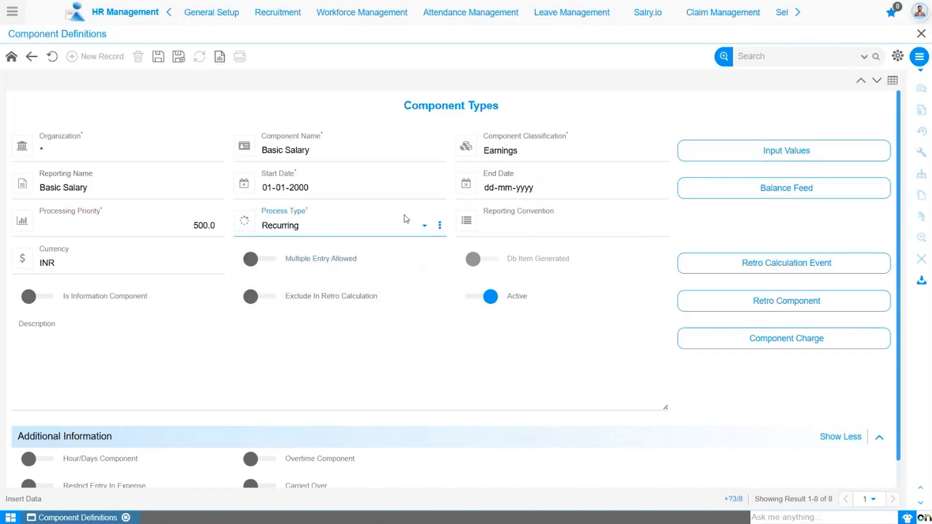
click(538, 236)
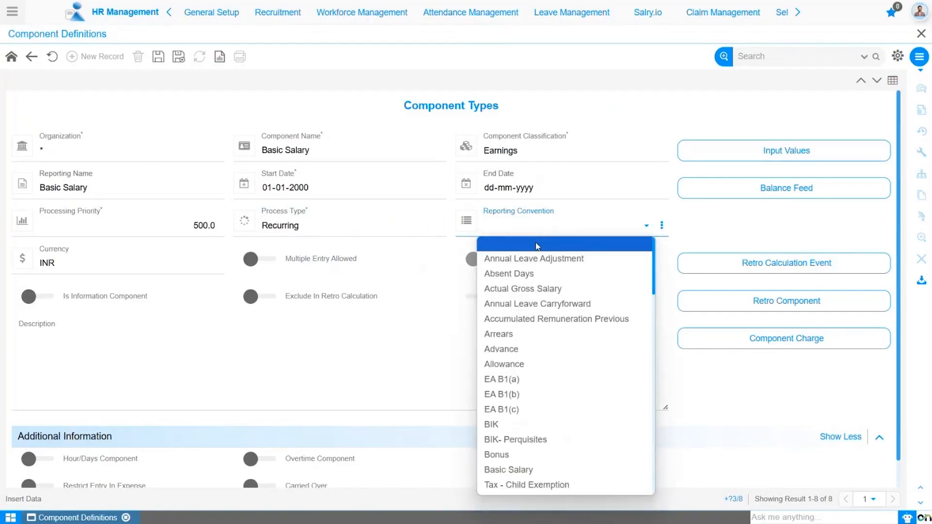
click(537, 470)
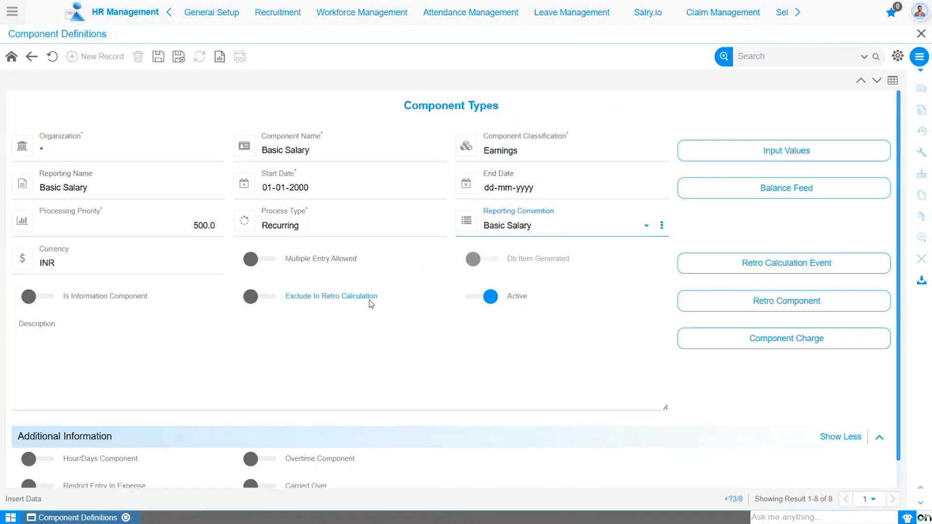
click(158, 57)
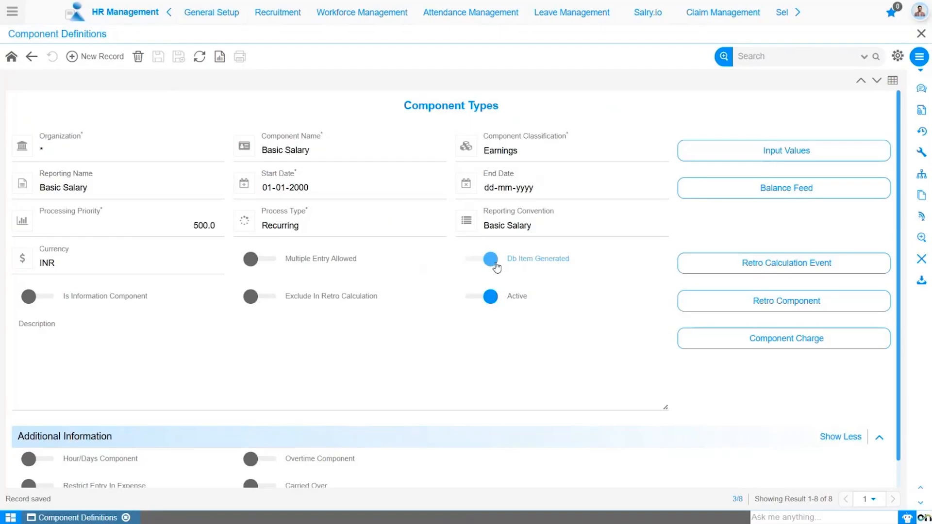
Step: Add an input value Amount with data type Amount to the Basic Salary component and save it
click(761, 158)
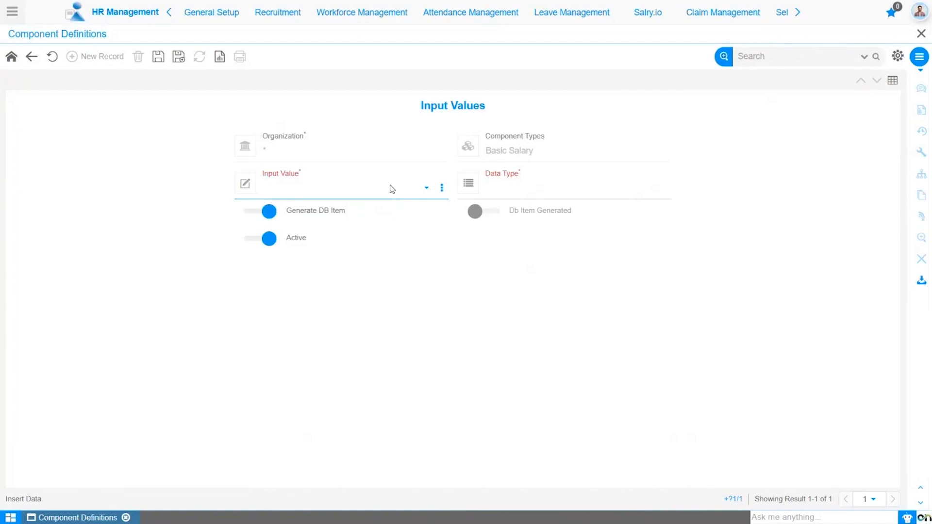
click(393, 189)
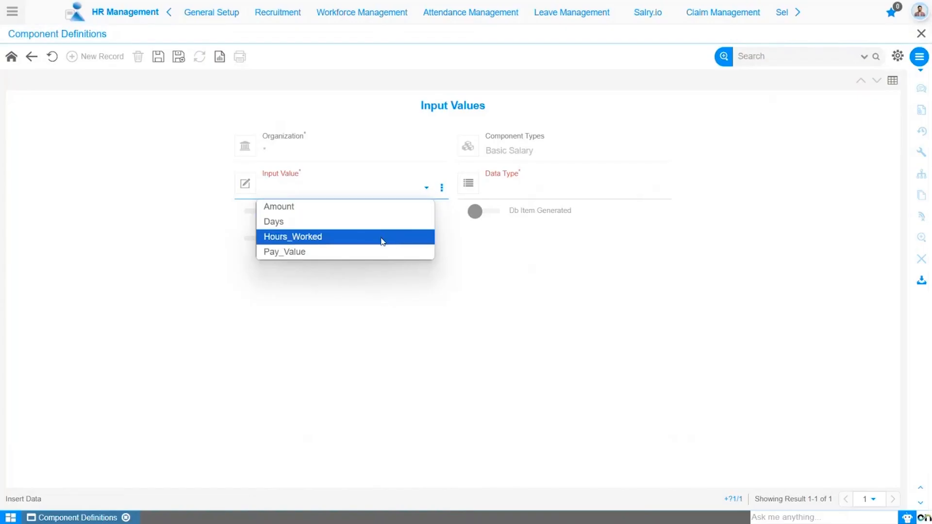
click(382, 211)
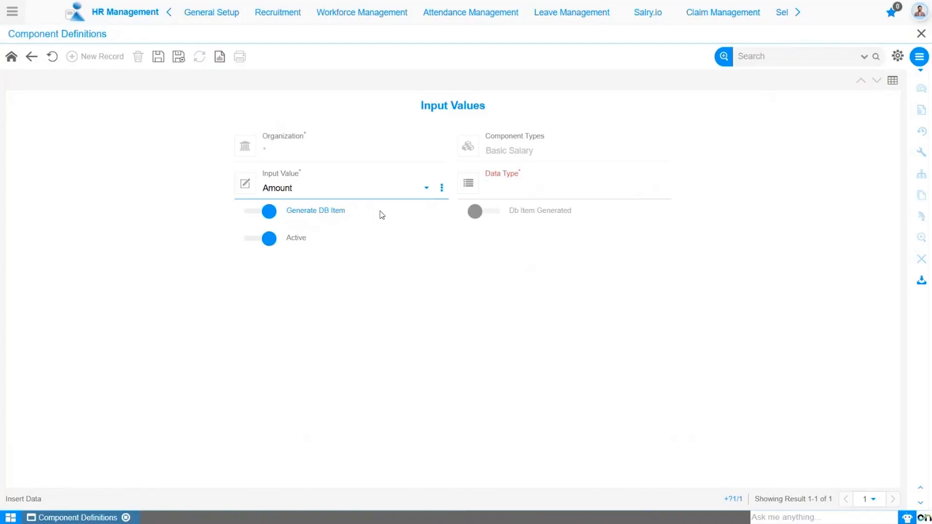
click(546, 197)
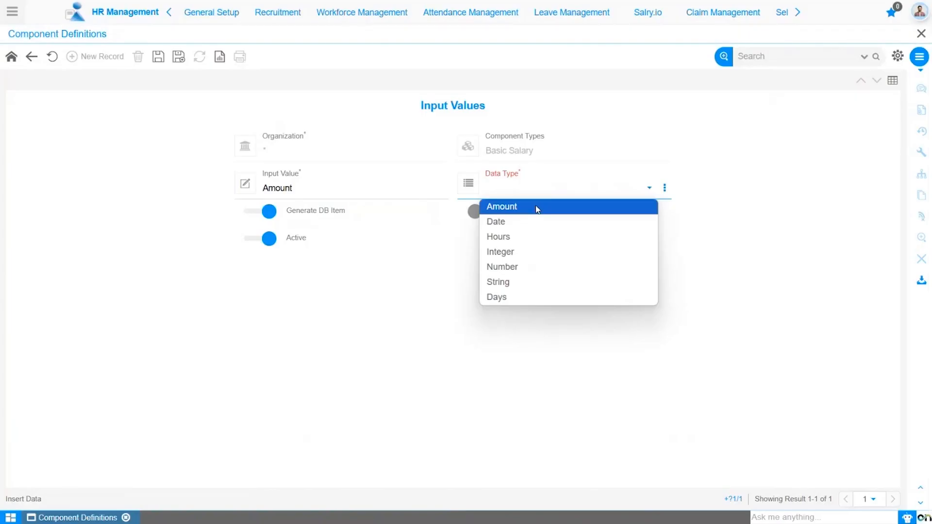
click(537, 208)
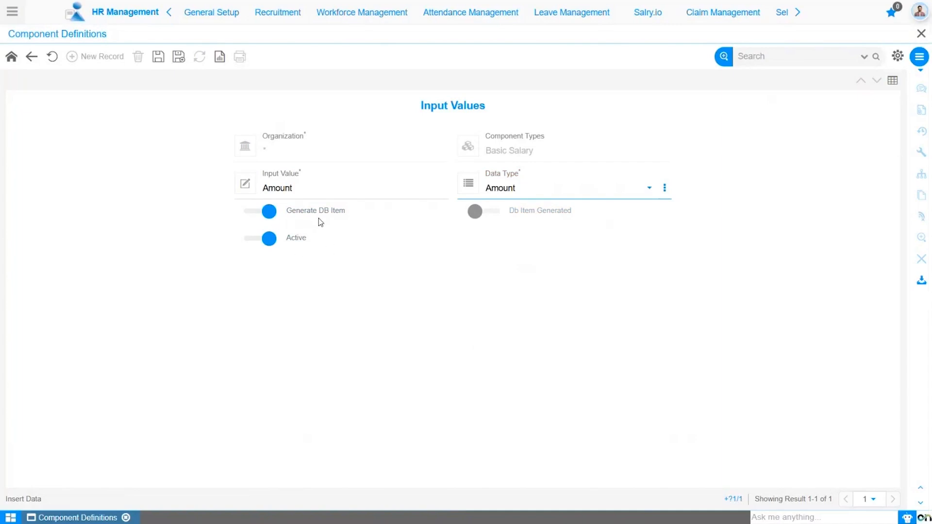
click(159, 58)
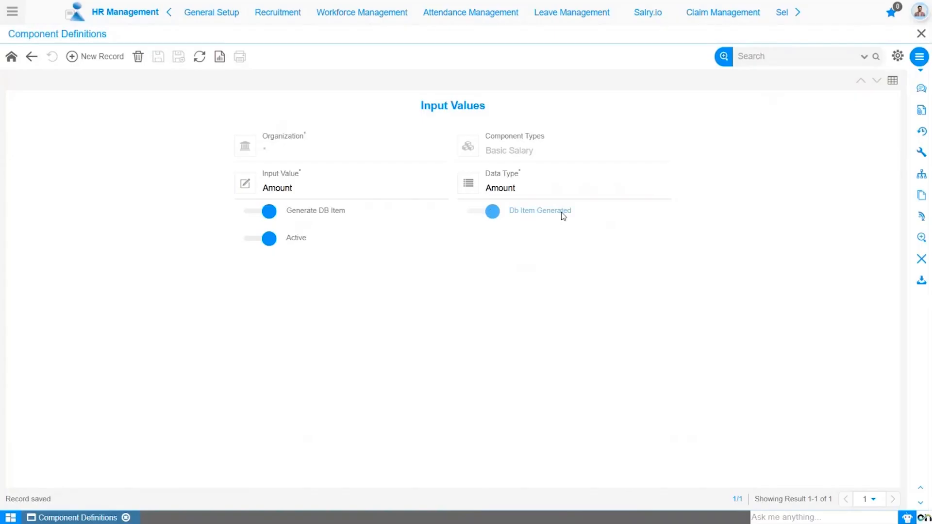
Step: Add a second input value, Pay_Value with data type Amount, save it, review the input value list and return to the Basic Salary component
click(102, 56)
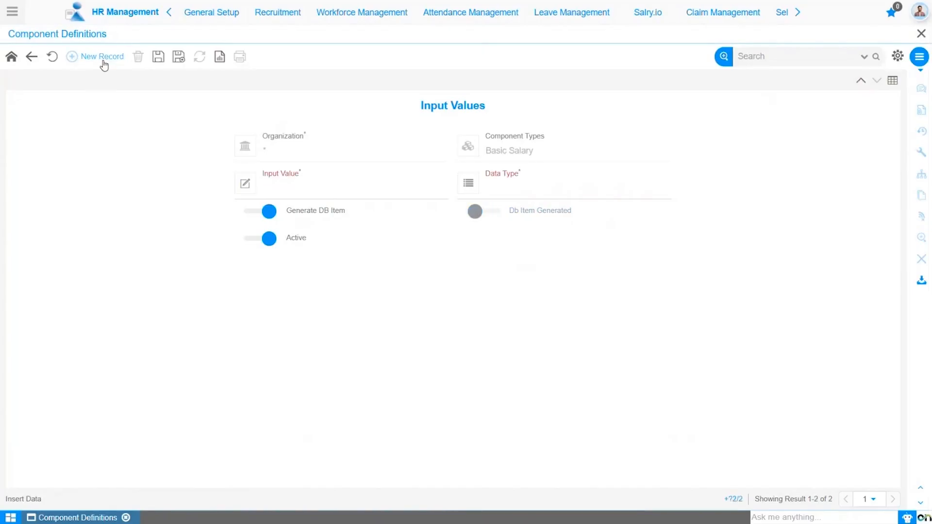
click(352, 194)
click(349, 191)
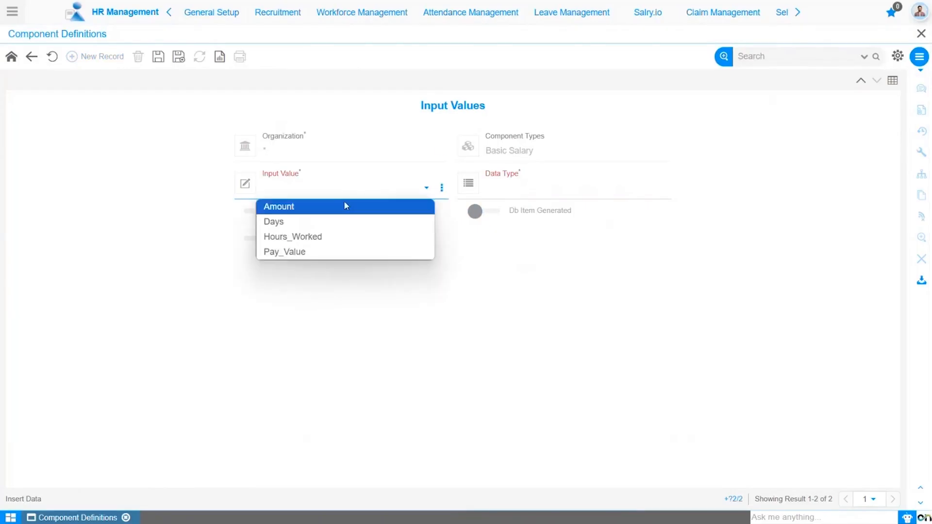
click(334, 252)
click(509, 193)
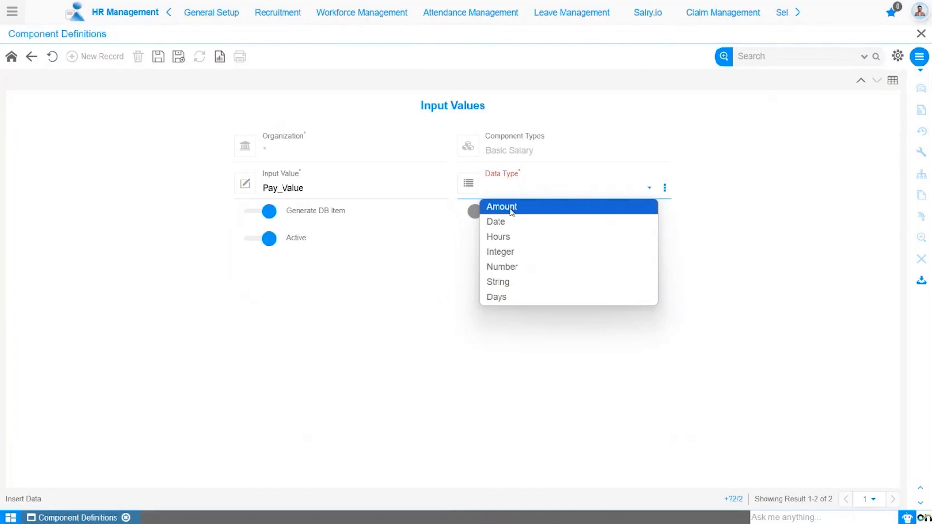
click(512, 212)
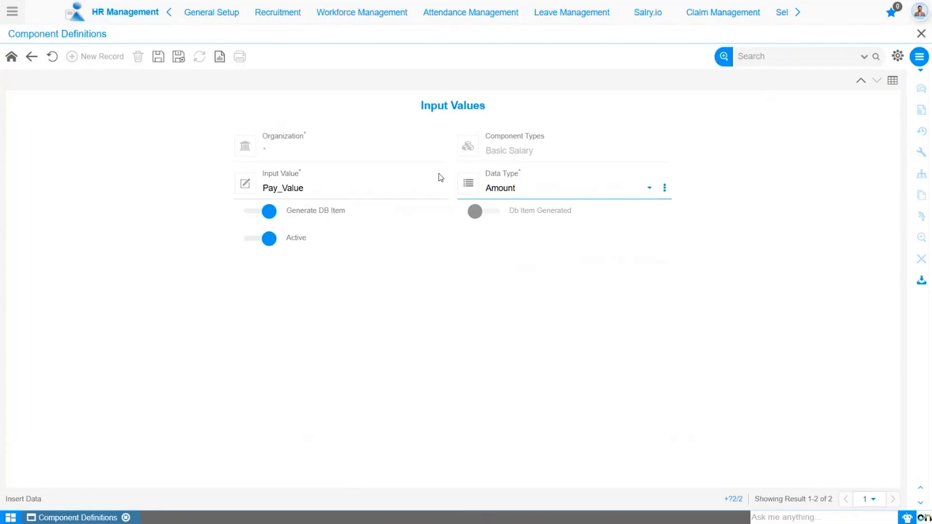
click(159, 57)
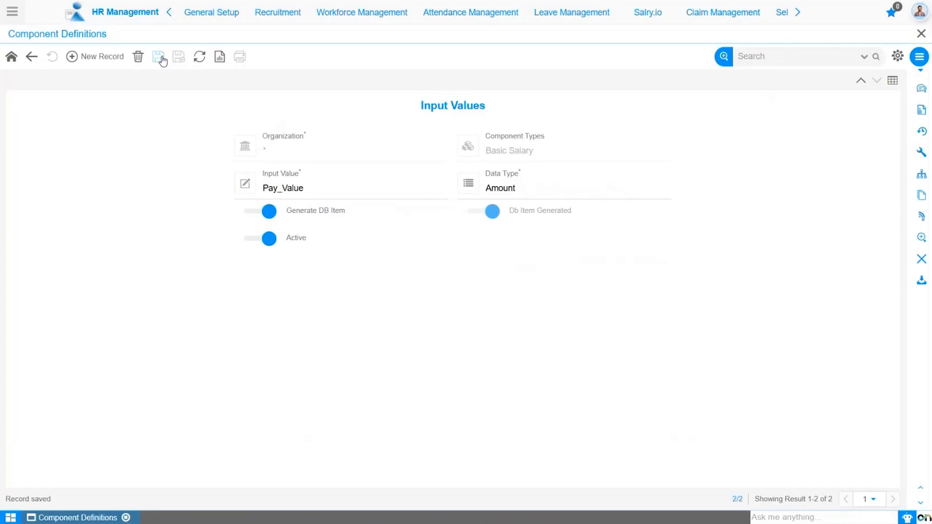
click(891, 81)
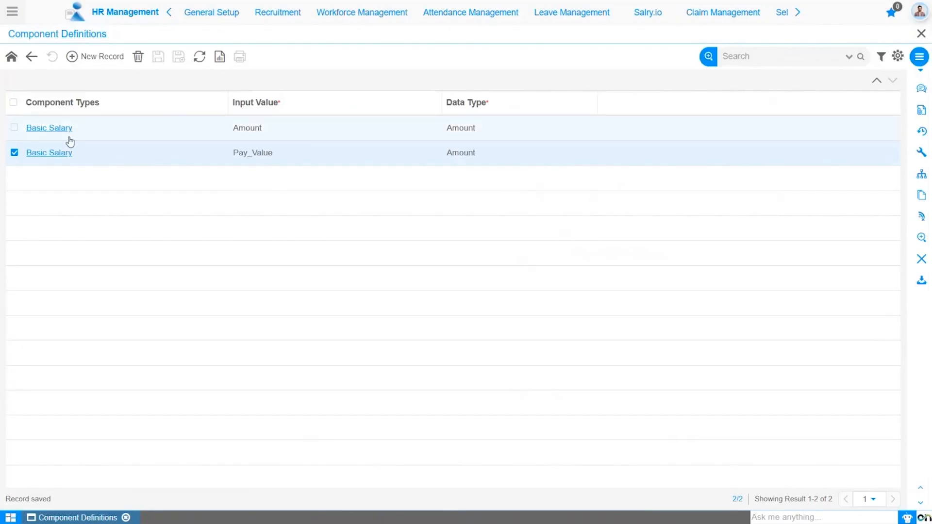
click(12, 58)
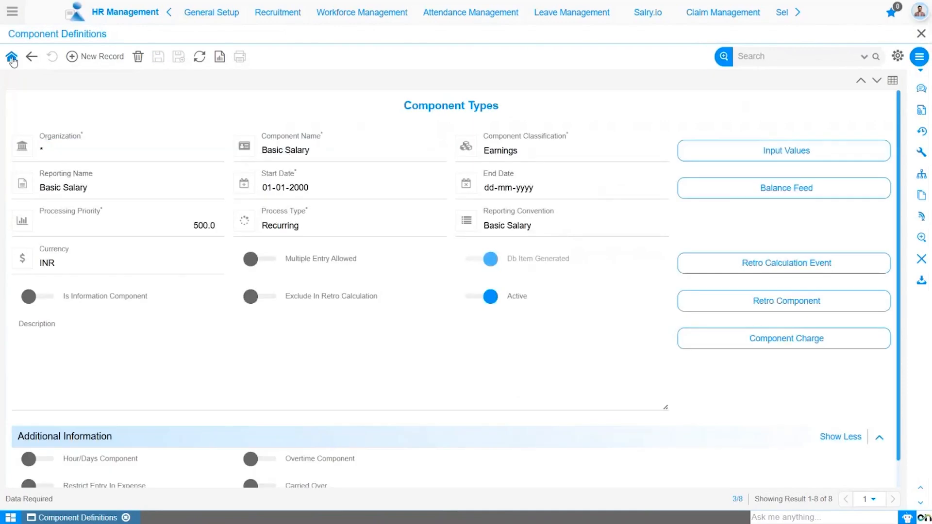
Step: Create and save a balance feed for Basic Salary with input value Pay_Value, balance Earning Component Balance, data type Amount and operation Add
click(766, 188)
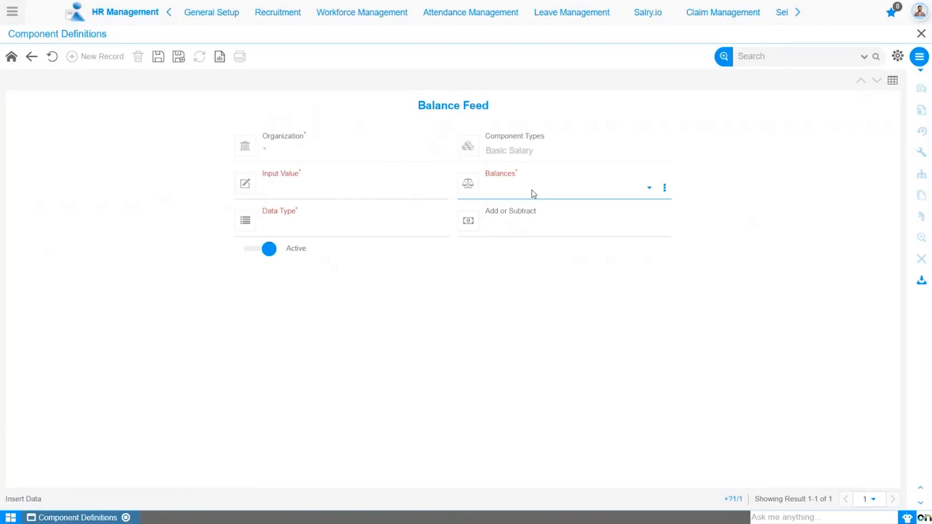
click(366, 196)
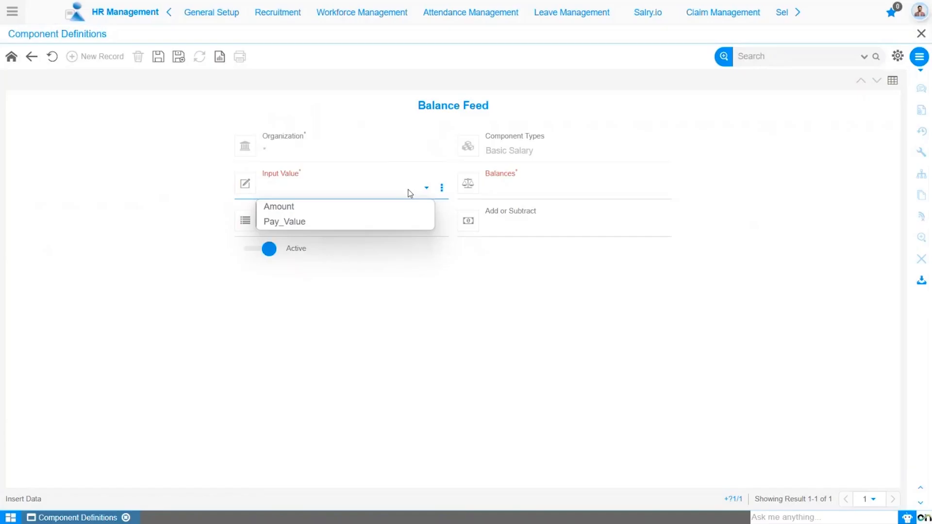
click(394, 223)
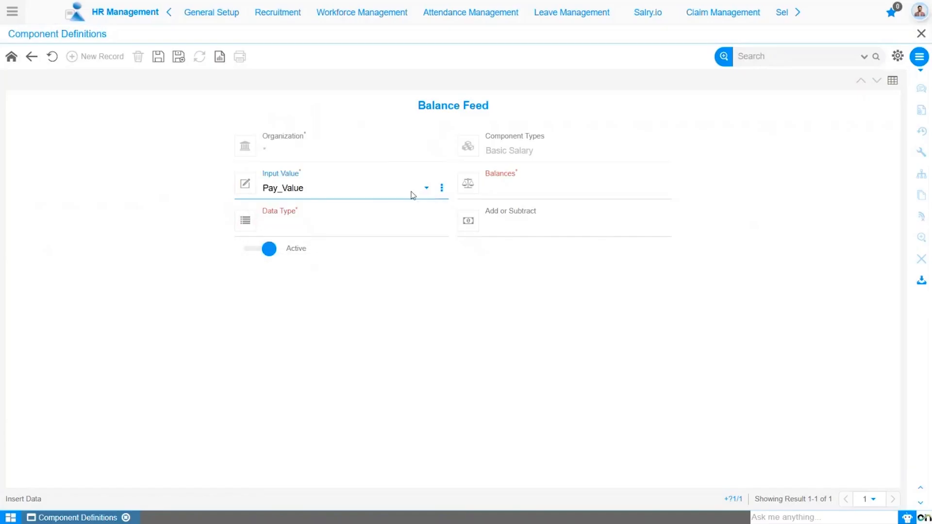
click(547, 189)
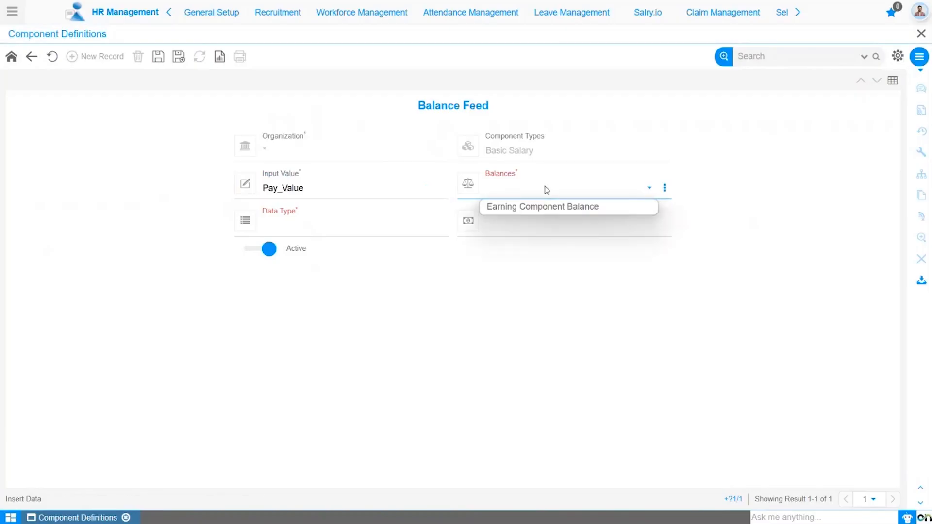
click(561, 207)
click(391, 235)
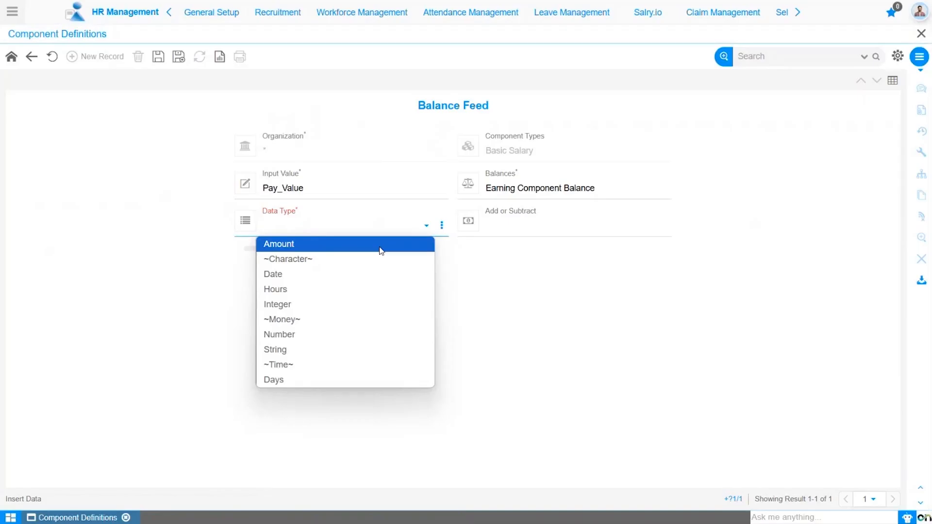
click(381, 250)
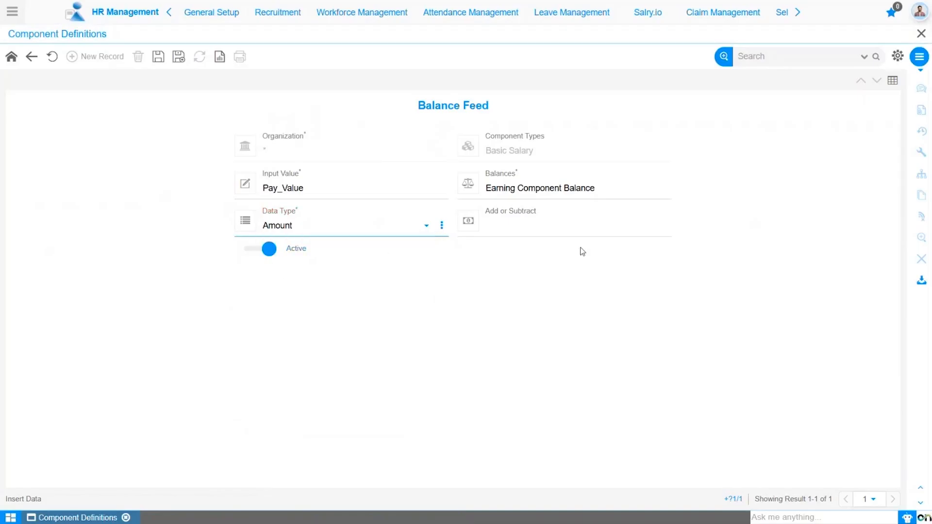
click(522, 228)
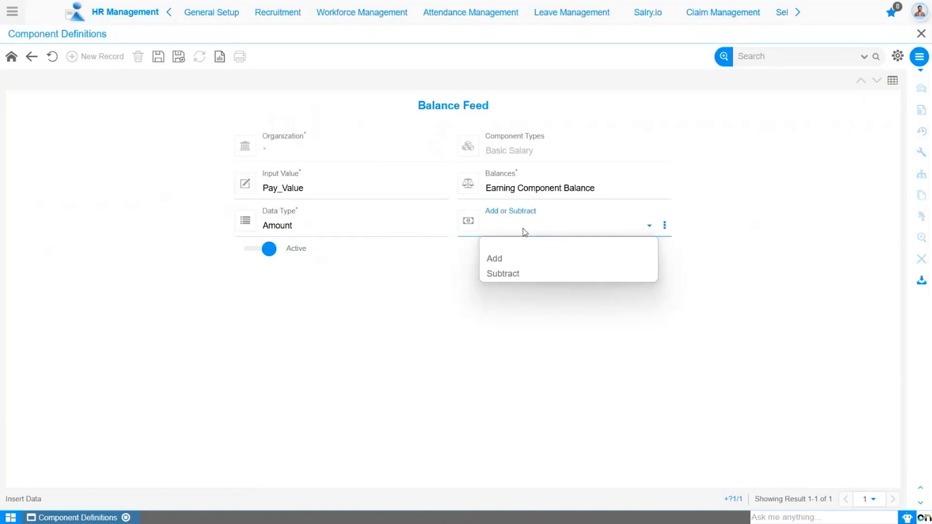
click(527, 259)
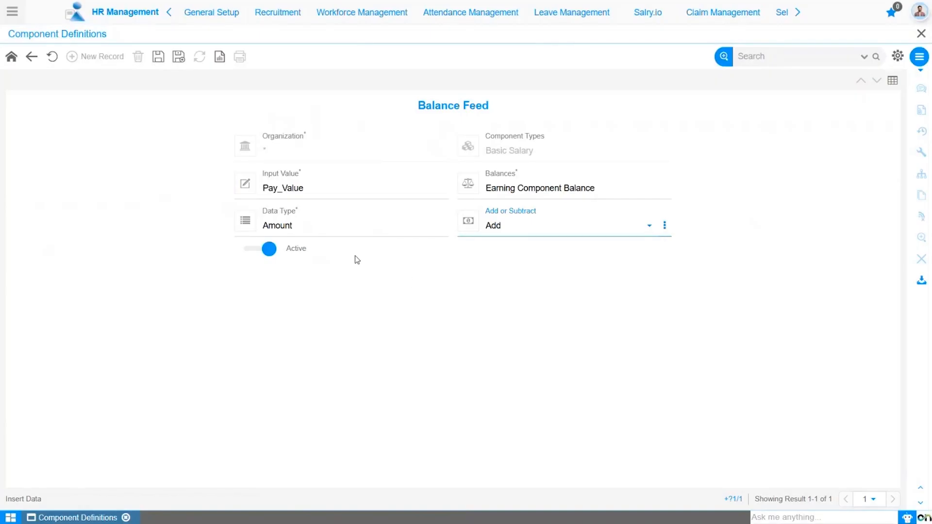
click(159, 59)
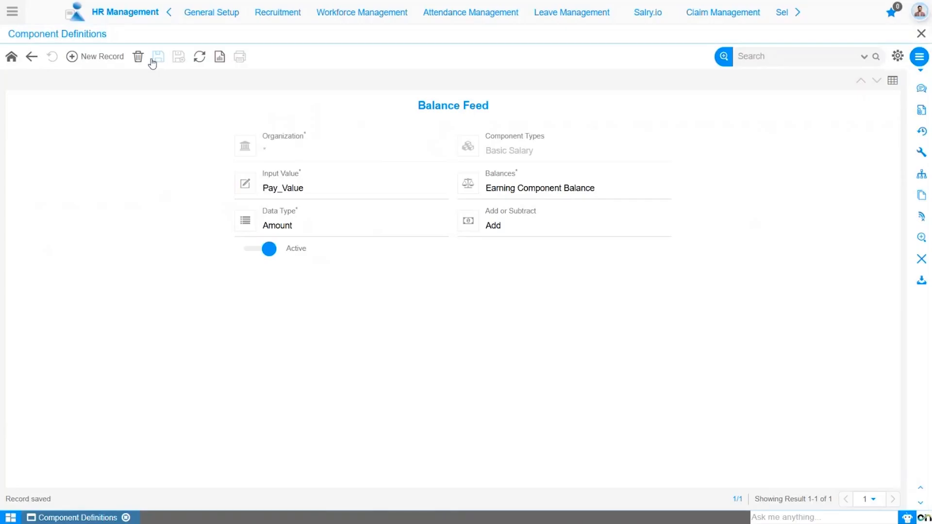
click(15, 60)
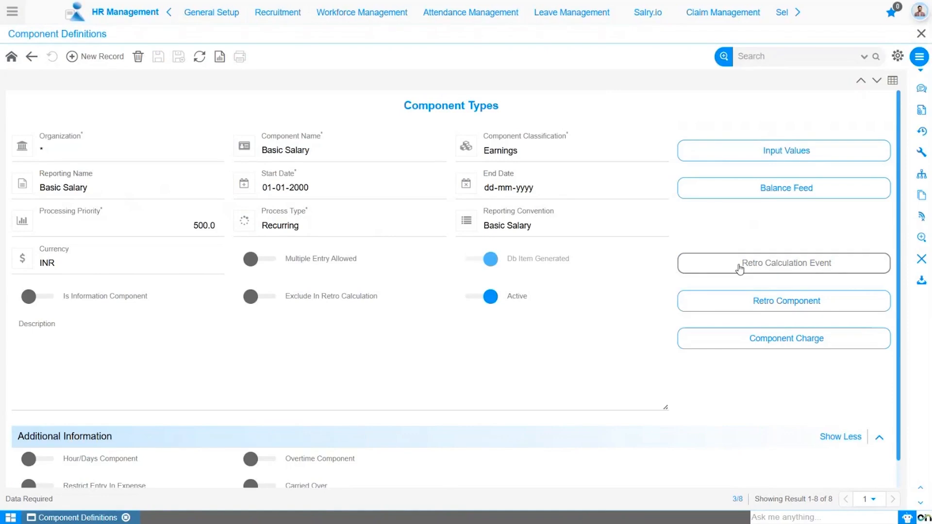
Step: Assign the event group Event Group as Basic Salary's retro calculation event, save it and return to the component
click(739, 268)
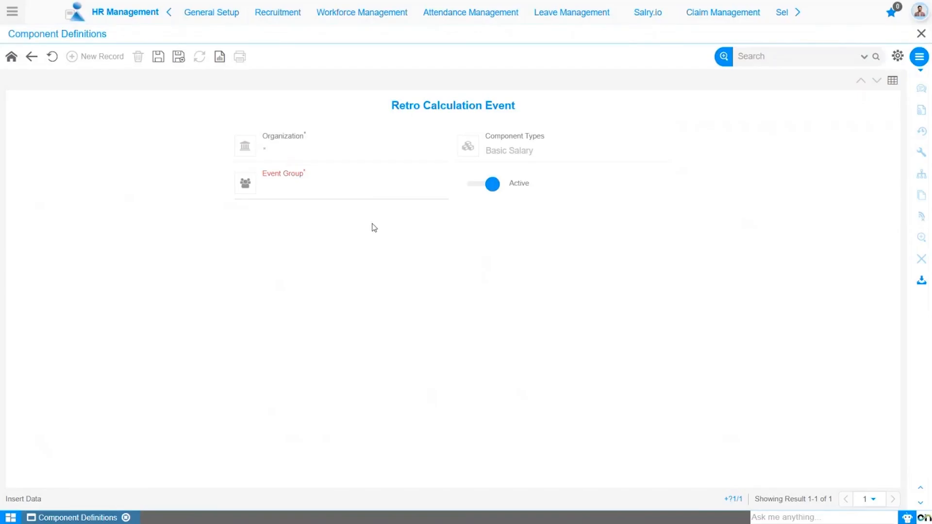
click(376, 186)
click(395, 193)
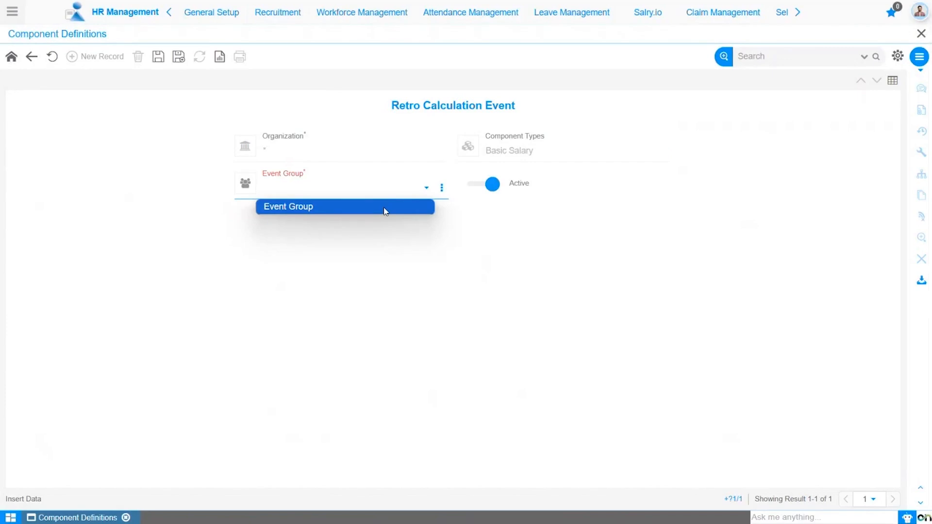
click(385, 211)
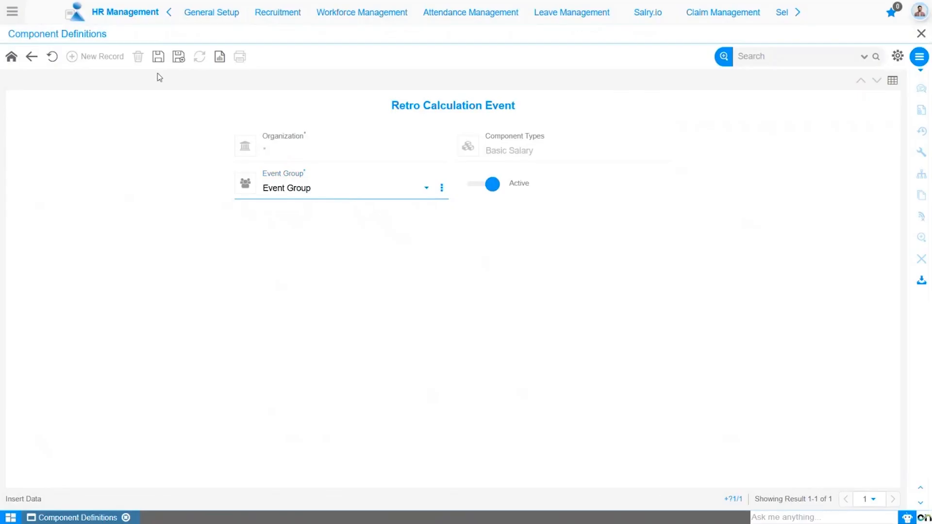
click(158, 57)
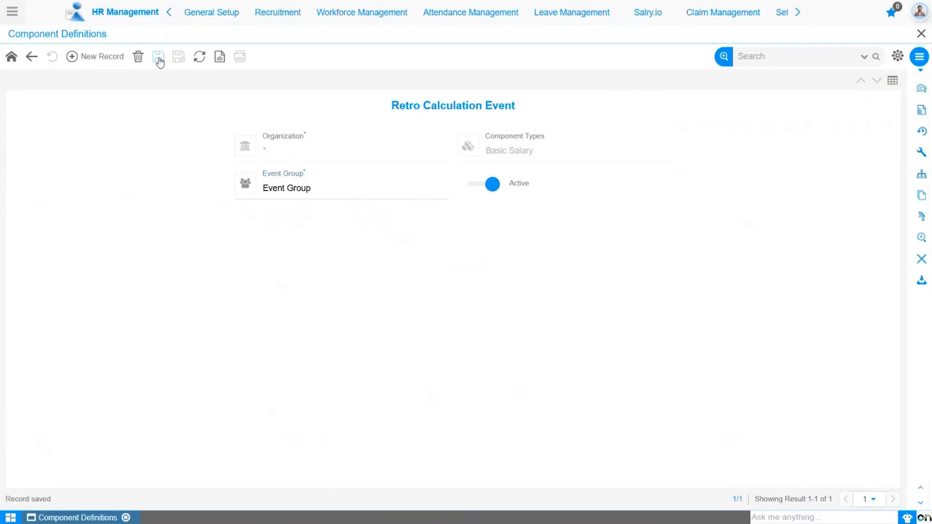
click(11, 58)
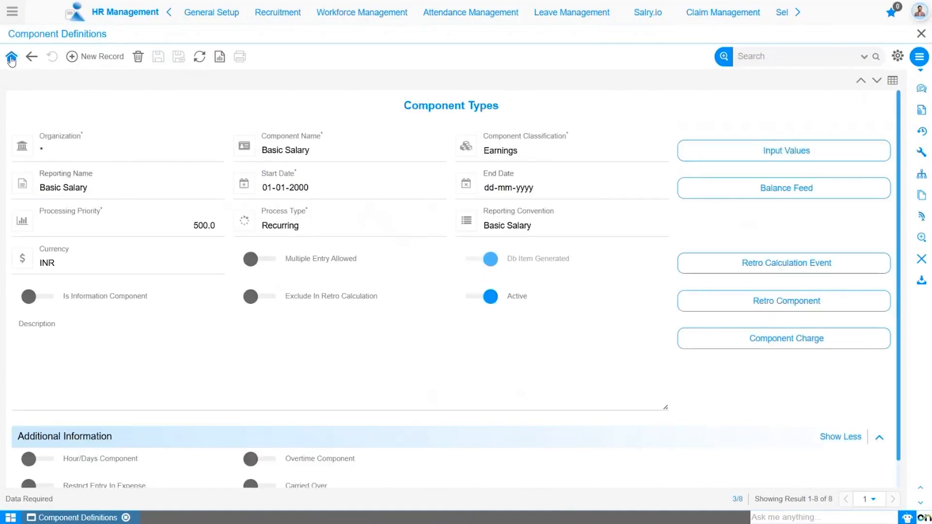
Step: Link the retro component Arrear - Basic Salary with input value Arrear - Basic Salary_Pay_Value to Basic Salary and save it
click(730, 301)
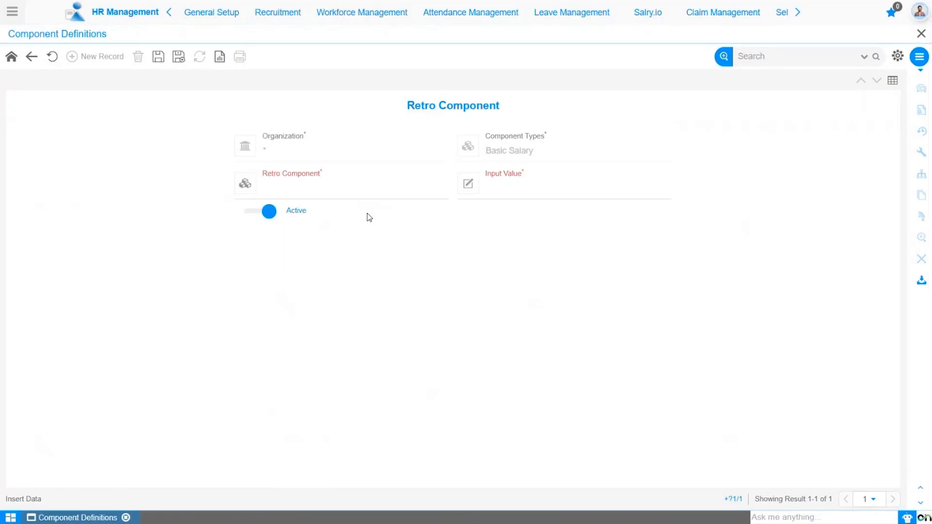
click(375, 190)
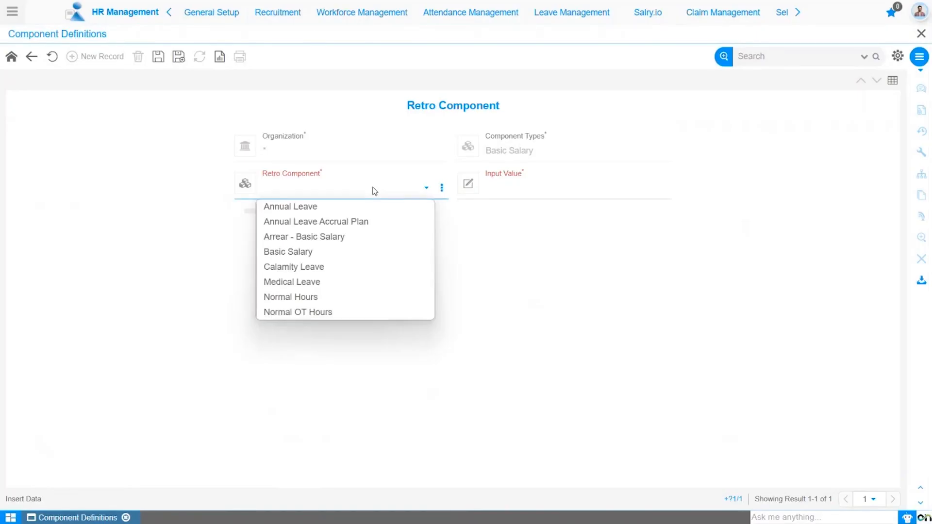
click(372, 241)
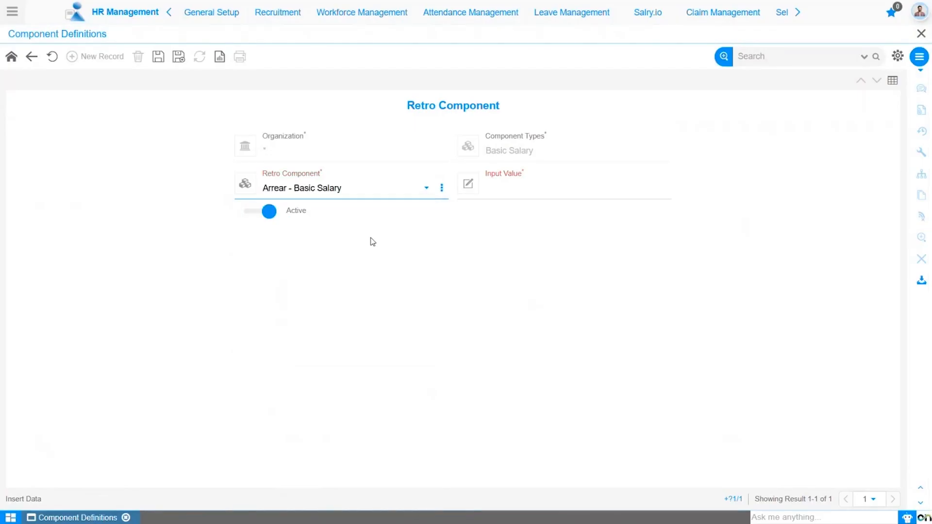
click(559, 197)
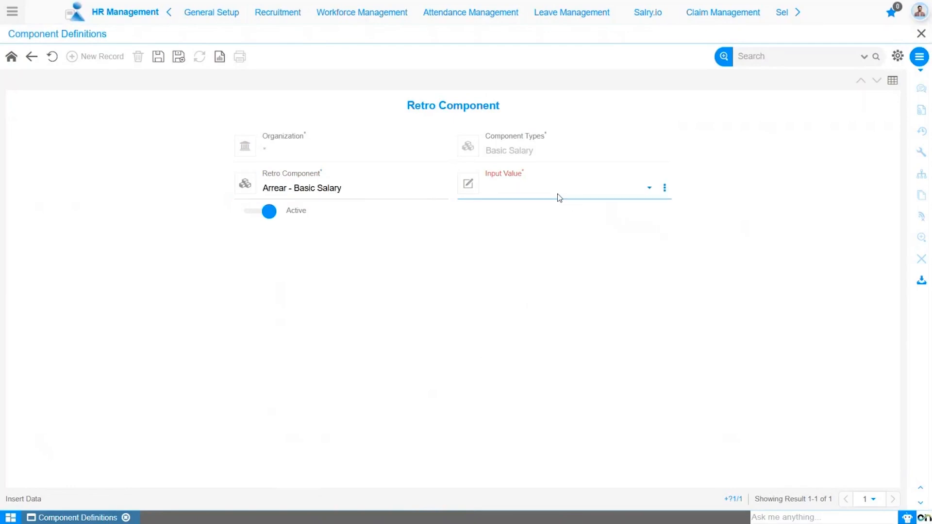
click(559, 198)
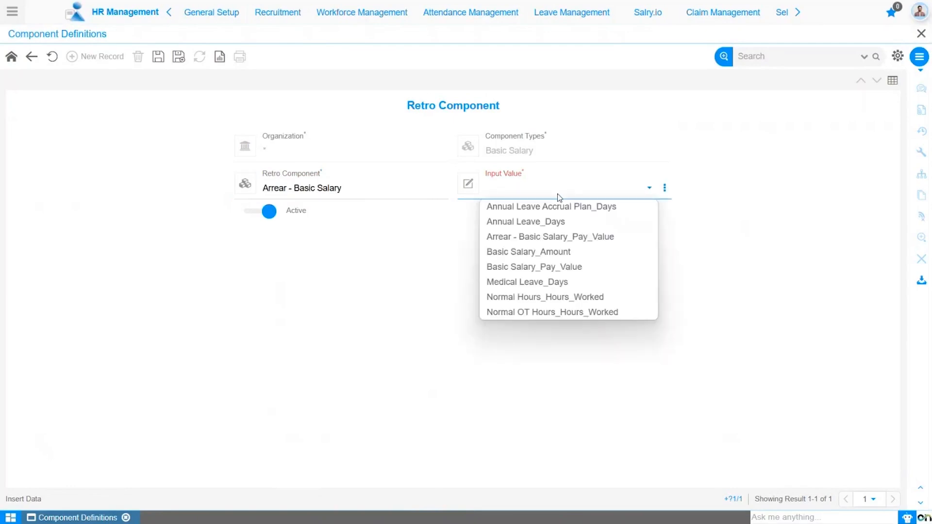
click(568, 241)
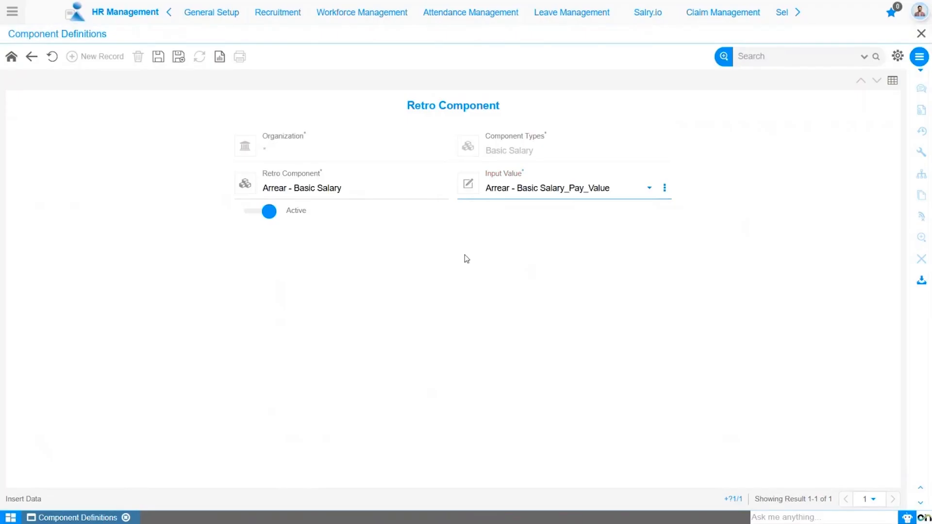
click(158, 57)
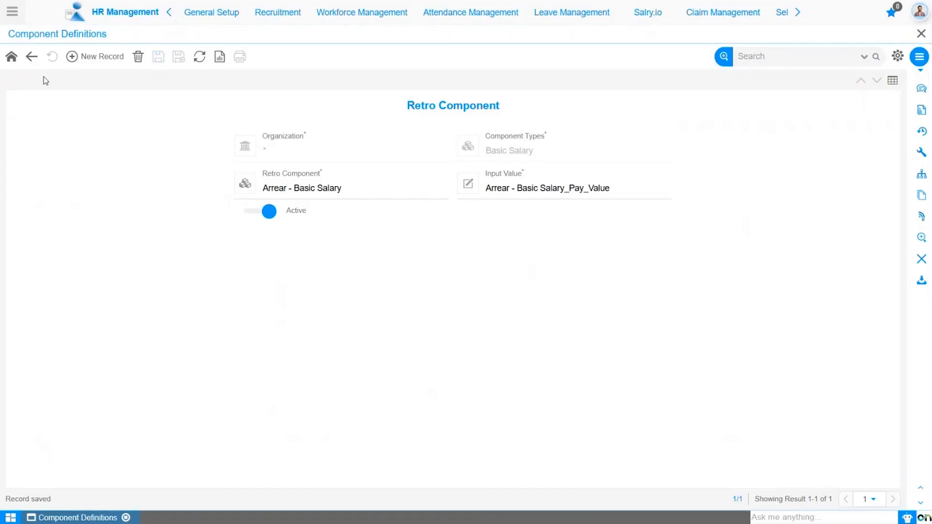
click(11, 63)
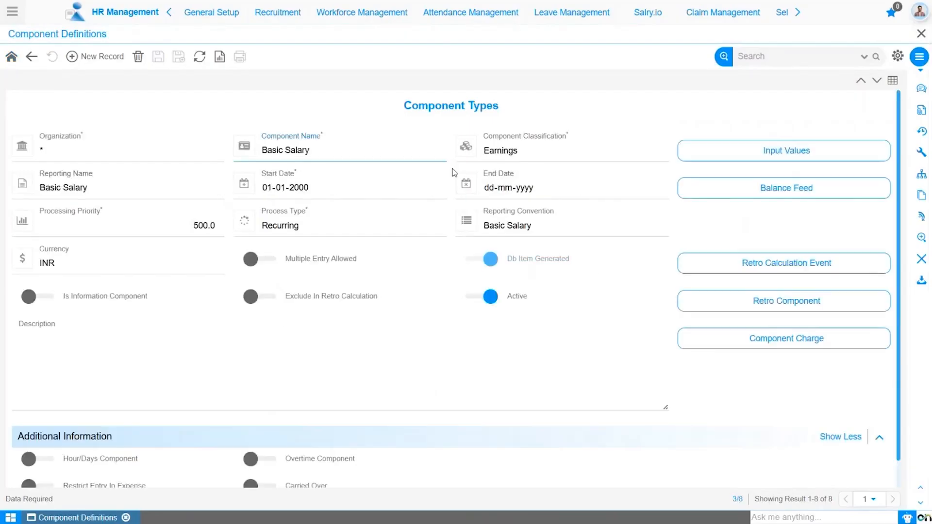
Step: Add the component charge 1000006_Basic Salary Charge for organization * to Basic Salary, save it and return to the component
click(732, 338)
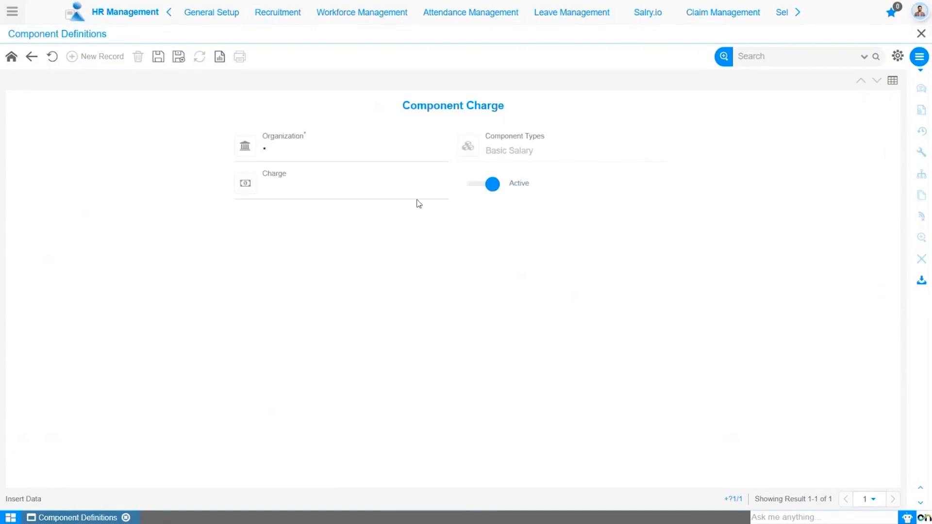
click(401, 198)
click(376, 197)
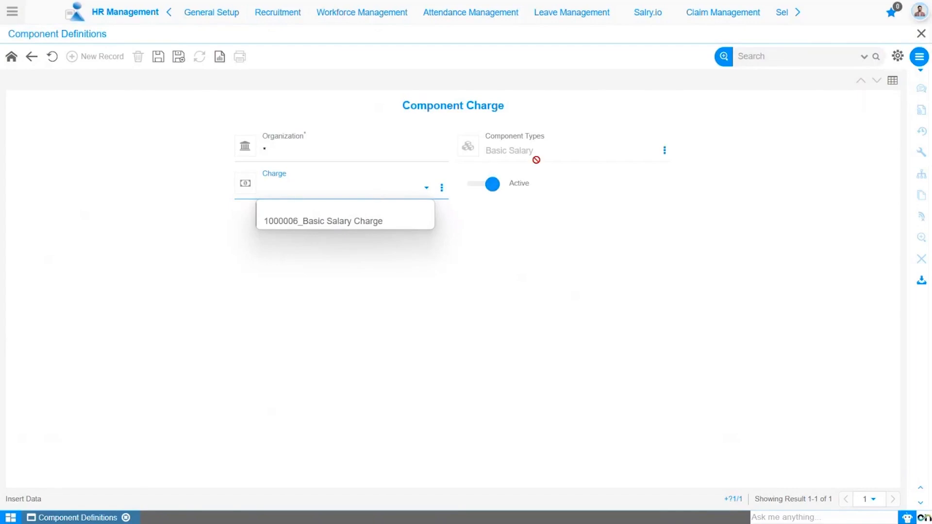
click(553, 206)
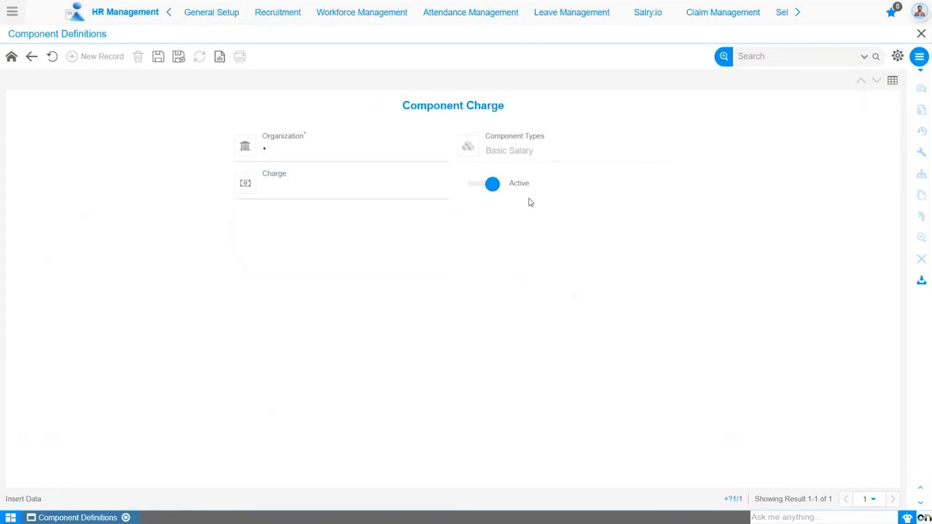
click(400, 156)
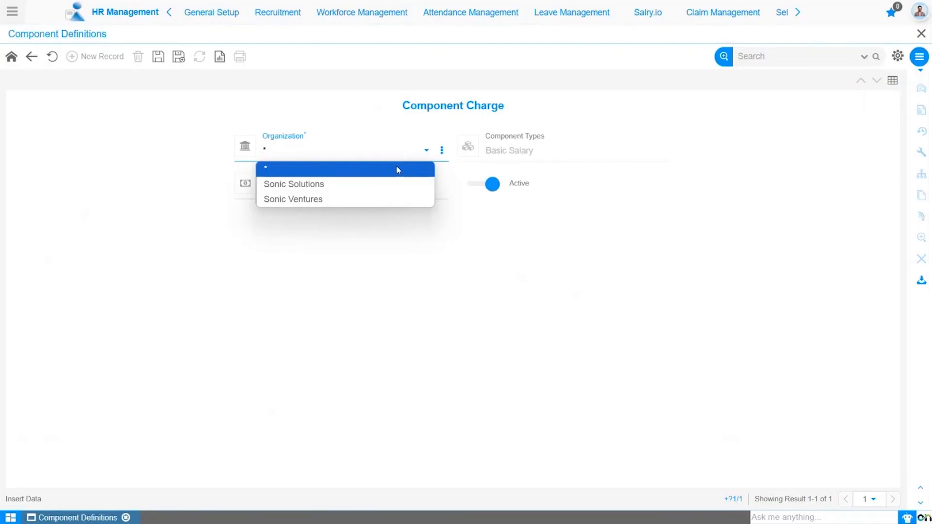
click(397, 168)
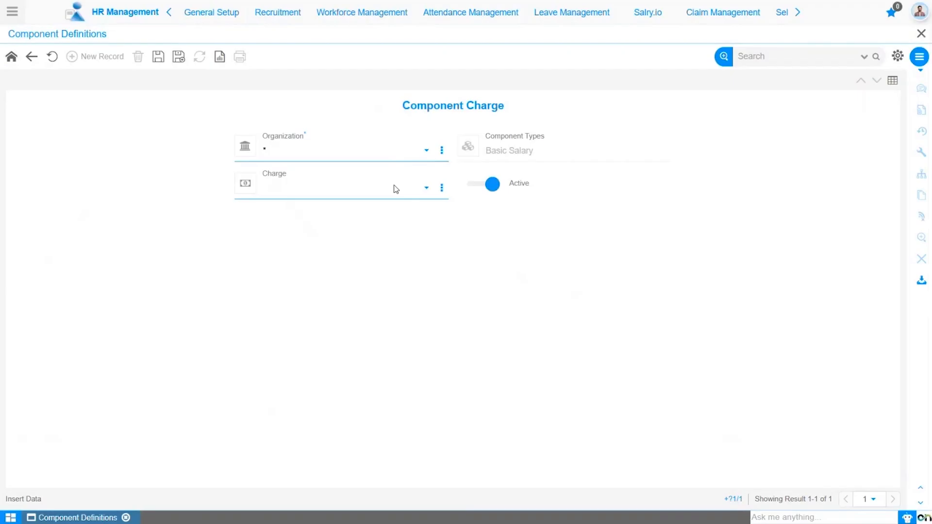
click(396, 189)
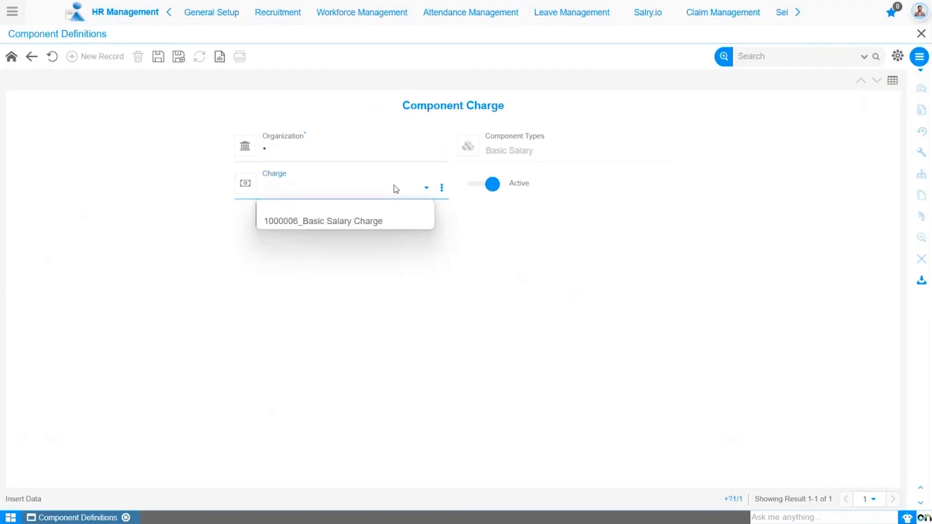
click(389, 226)
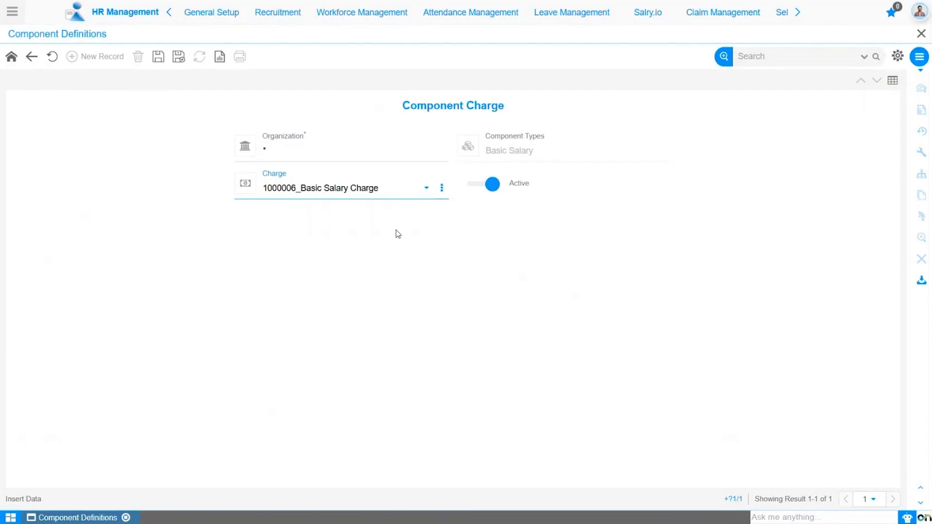
click(162, 60)
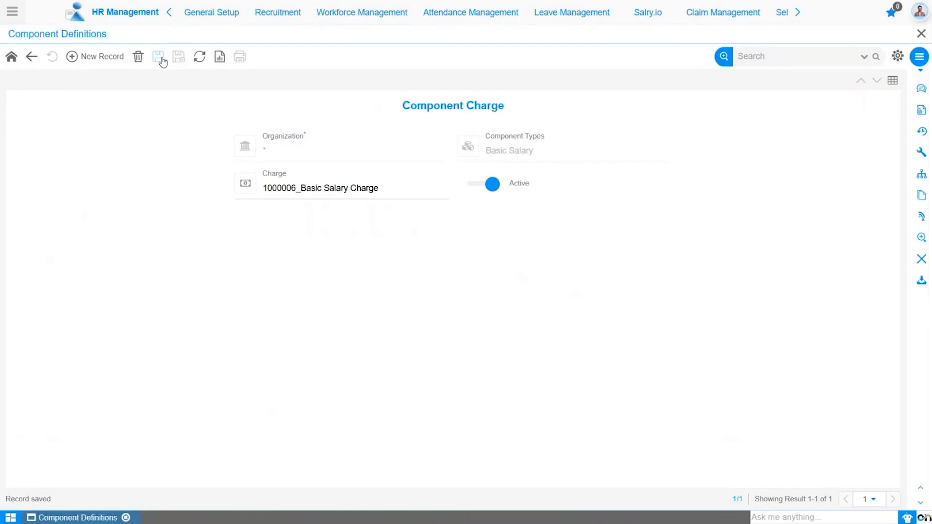
click(12, 59)
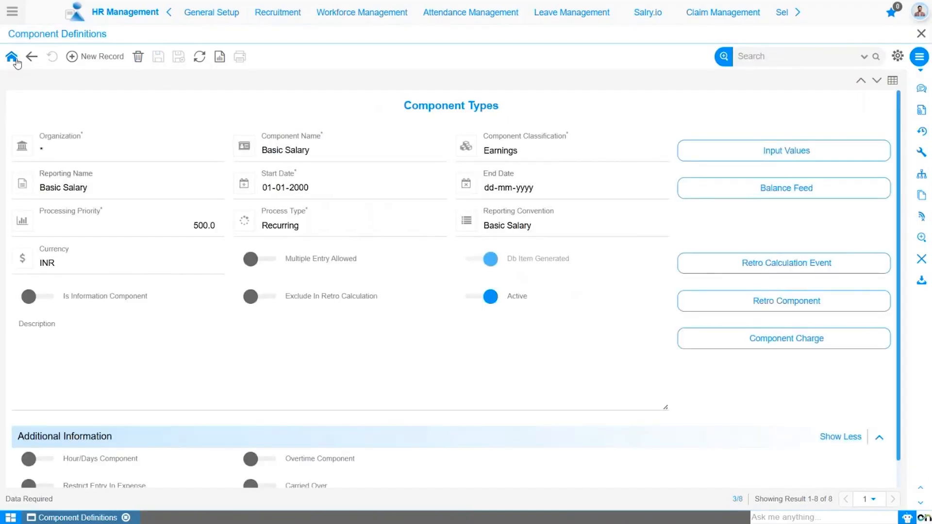